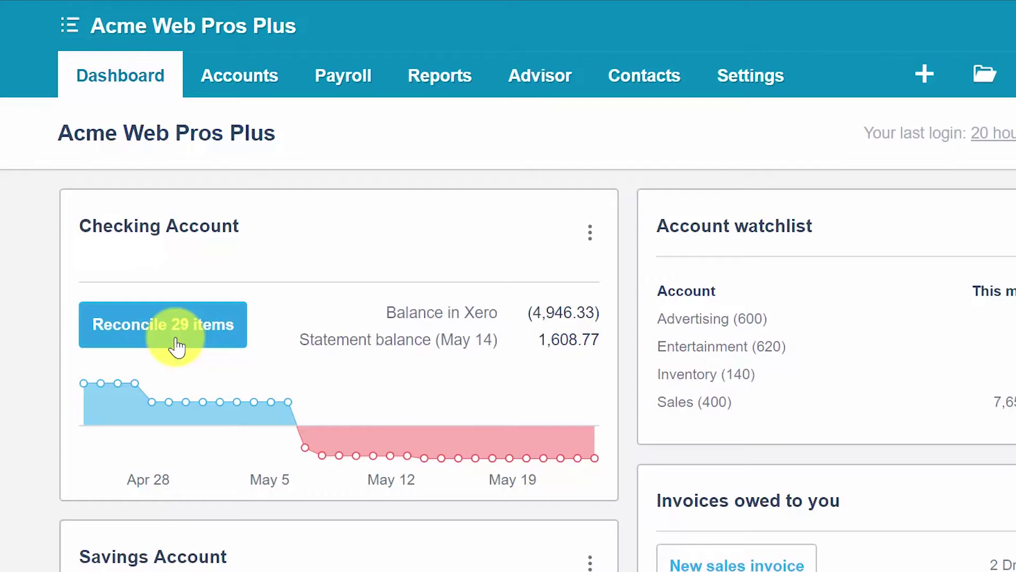
# Open the Checking Account's items to reconcile and accept the suggested Truxton Property Management match for the Check 1236 statement line.
pyautogui.click(177, 341)
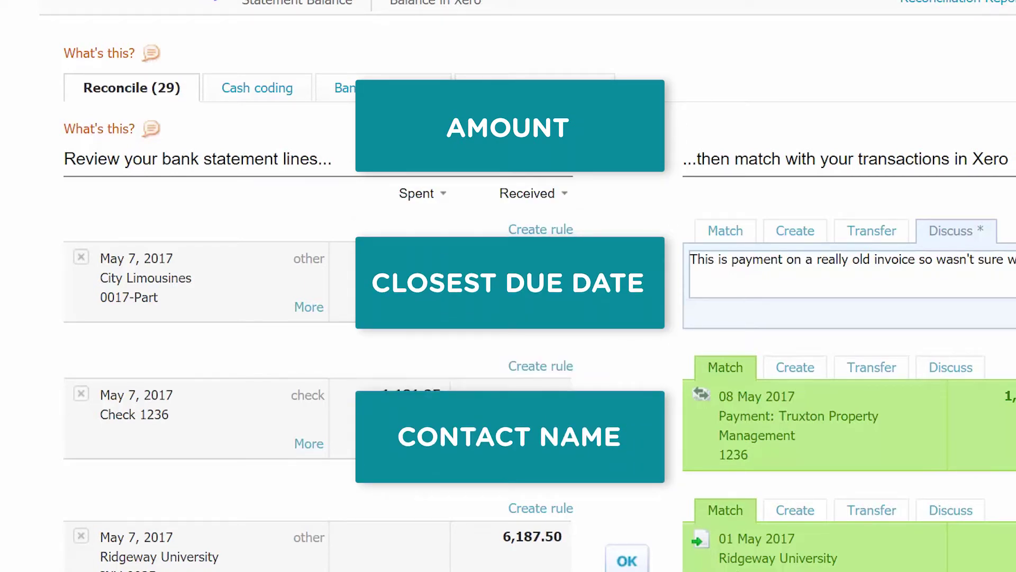
pyautogui.scroll(-1, 627, 389)
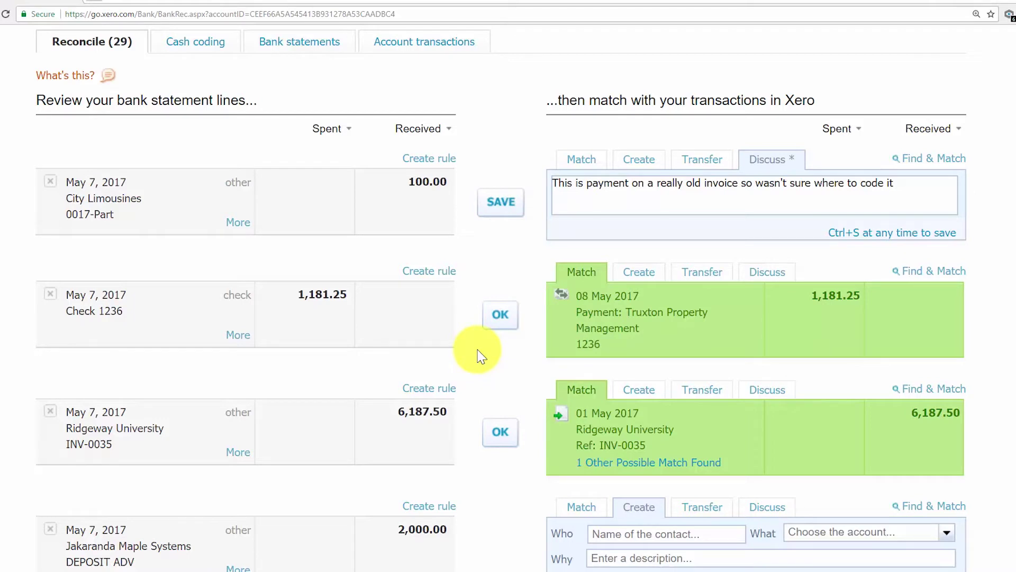
pyautogui.click(500, 321)
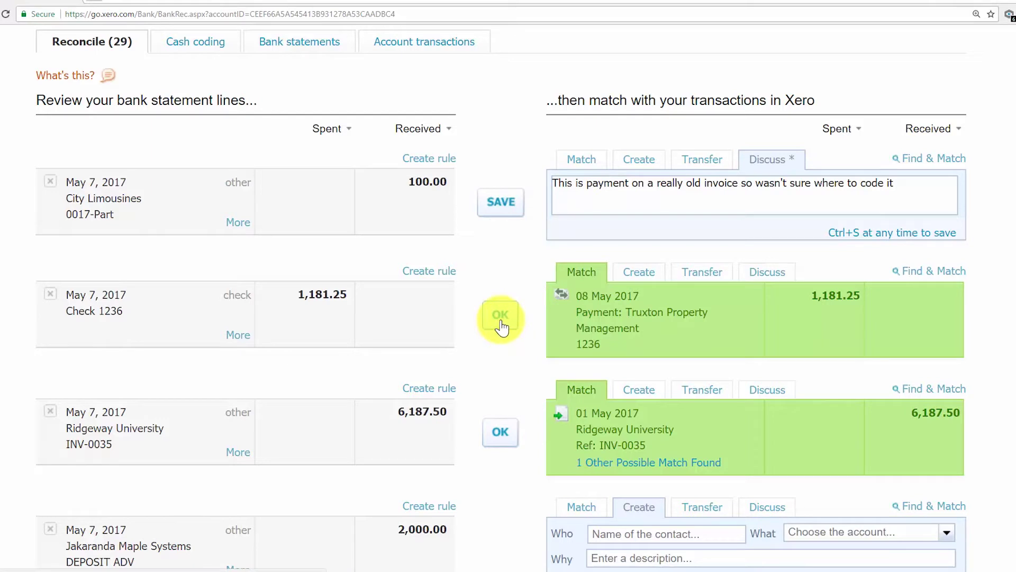
pyautogui.click(501, 321)
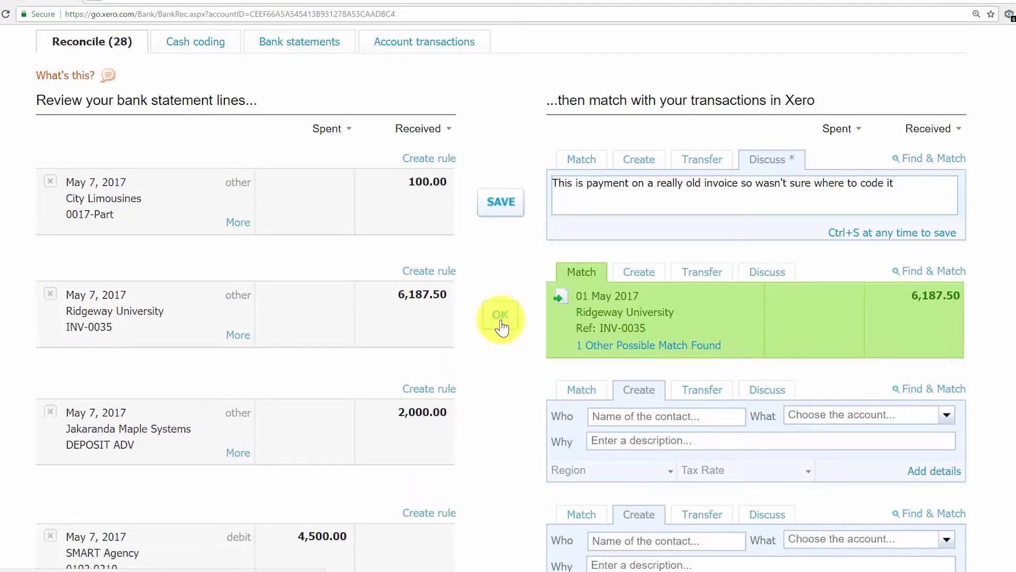
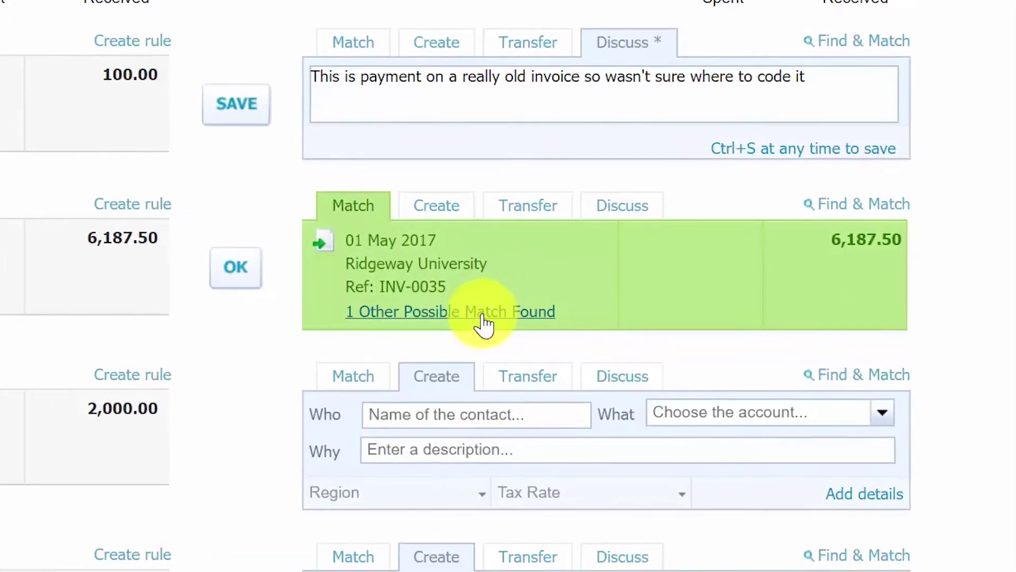
# Examine the other possible matching transaction for the 6,187.50 Ridgeway University statement line.
pyautogui.click(438, 311)
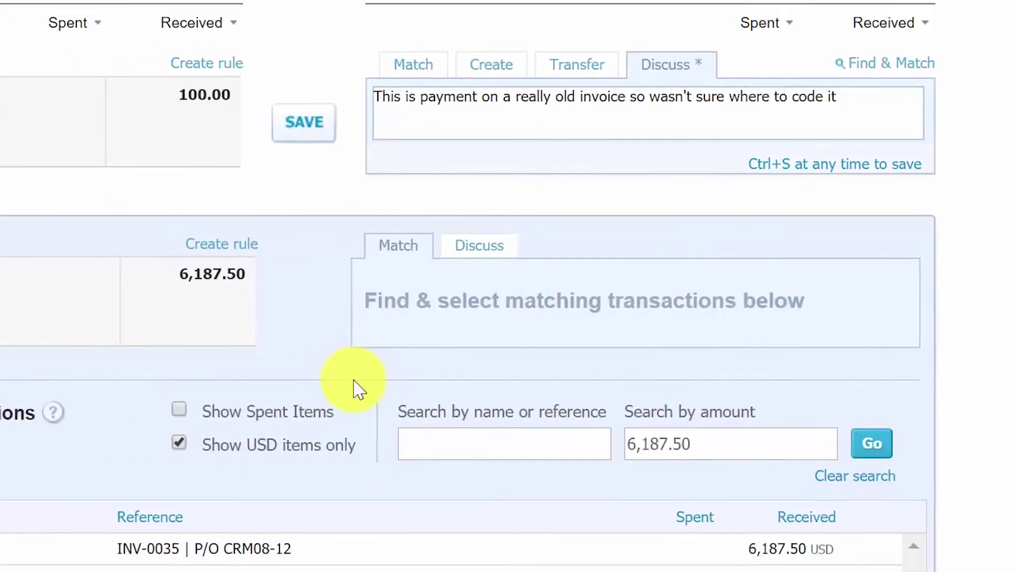
pyautogui.scroll(-1, 423, 402)
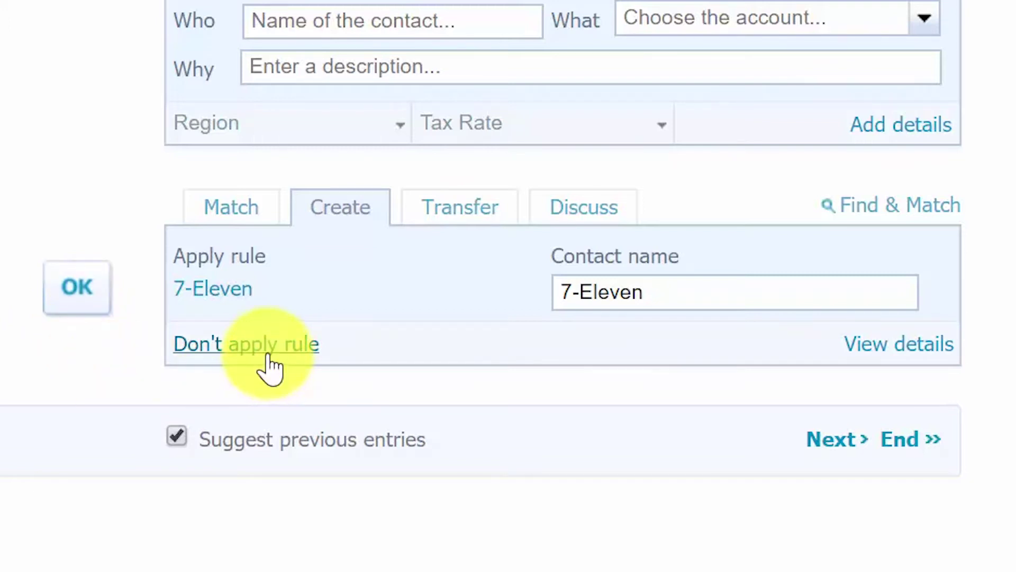
# Reconcile the 7-Eleven line using its bank rule, and the 15.00 Ridgeway Bank fee to 604 - Bank Service Charges.
pyautogui.click(93, 312)
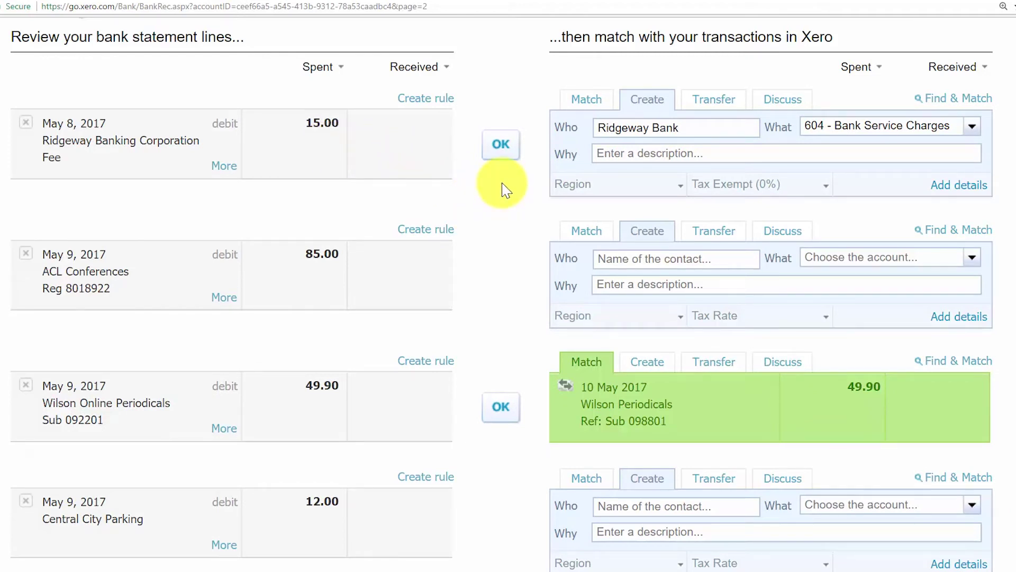
pyautogui.click(500, 155)
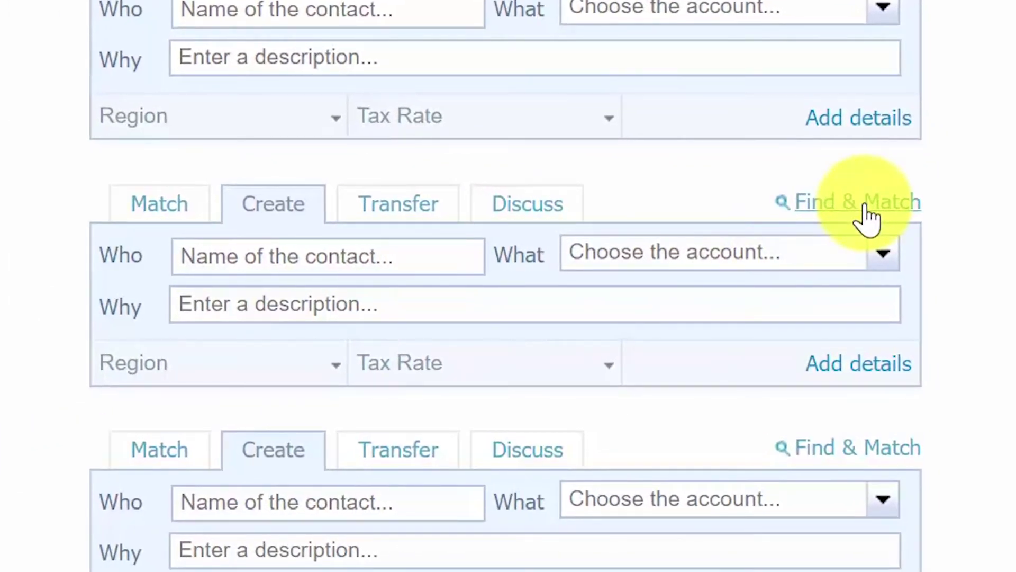
# Open Find & Match for the 4,500.00 SMART Agency statement line and look through its candidate transactions.
pyautogui.click(866, 212)
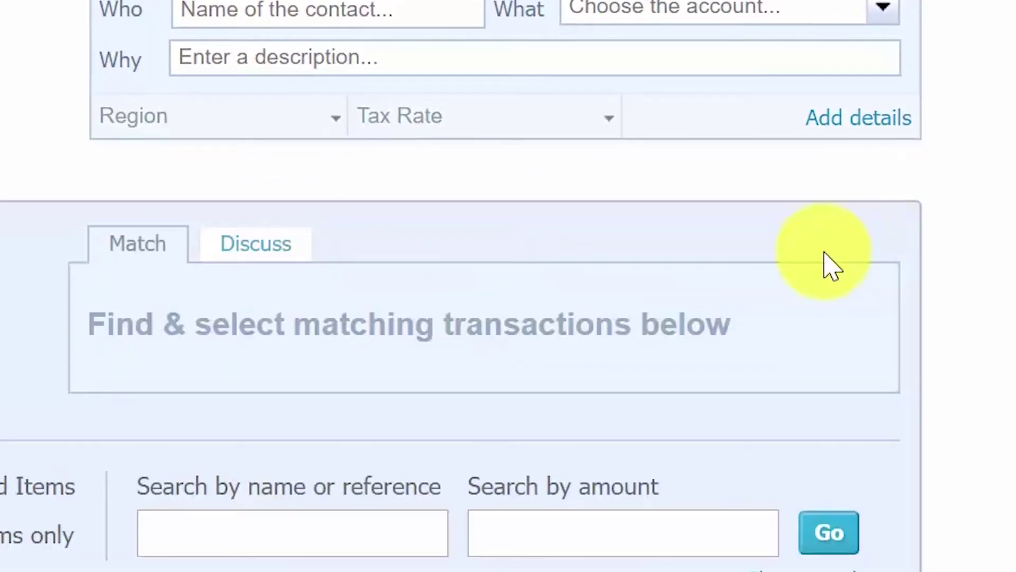
pyautogui.scroll(-5, 804, 295)
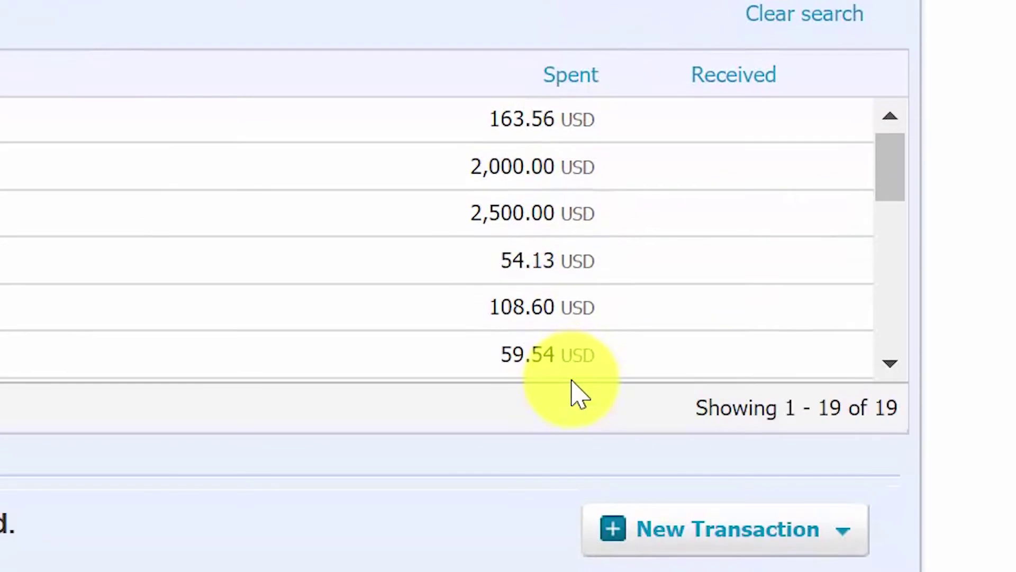
pyautogui.scroll(-2, 574, 556)
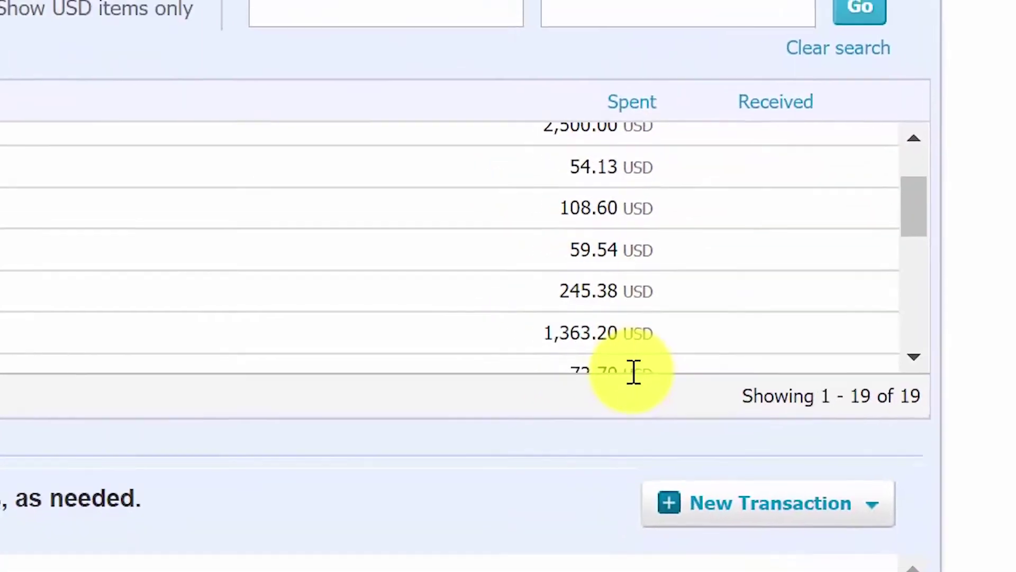
pyautogui.scroll(2, 572, 500)
pyautogui.scroll(1, 784, 291)
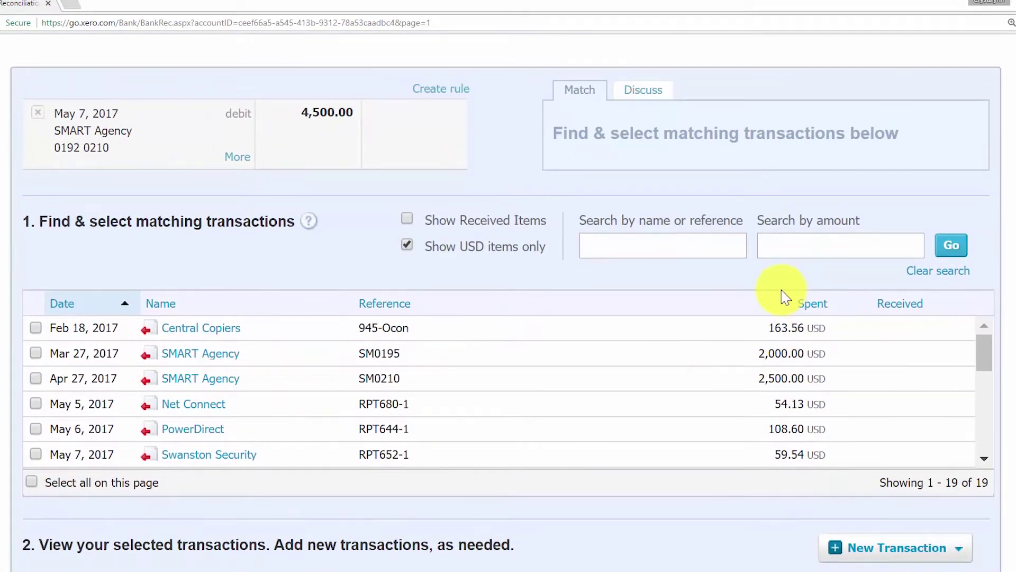
pyautogui.scroll(-1, 783, 295)
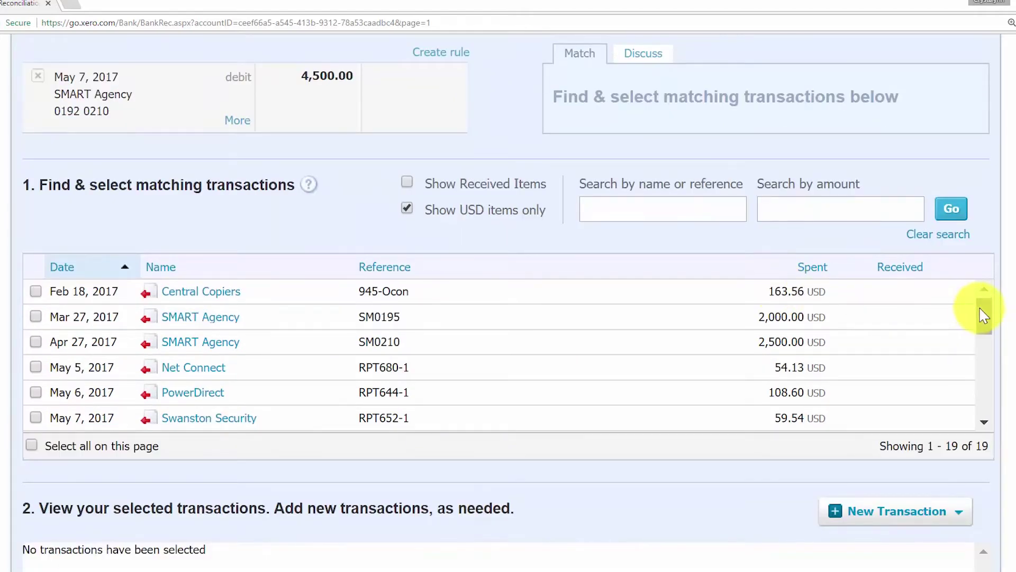
pyautogui.moveTo(980, 315); pyautogui.dragTo(992, 296)
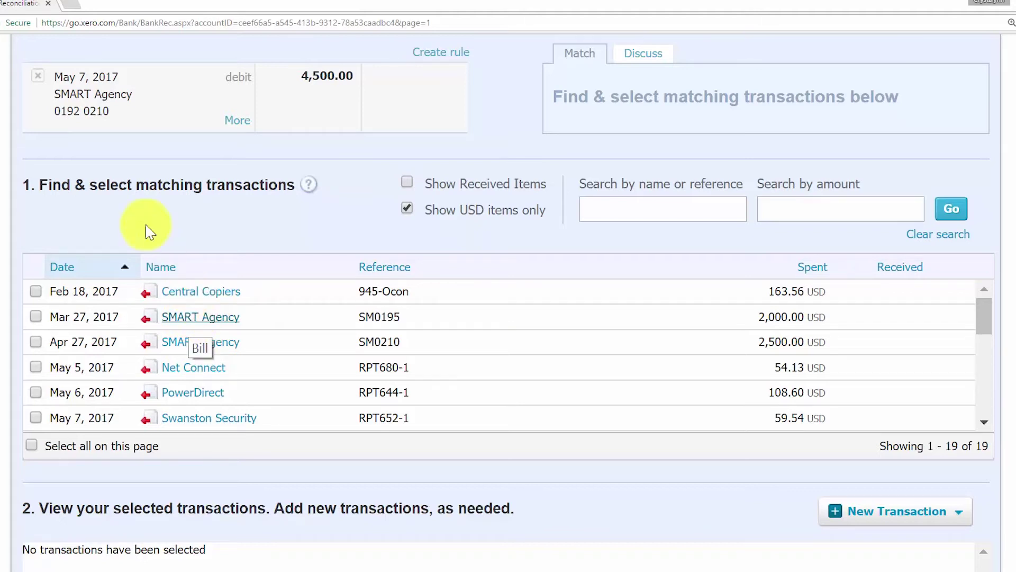
pyautogui.tripleClick(110, 95)
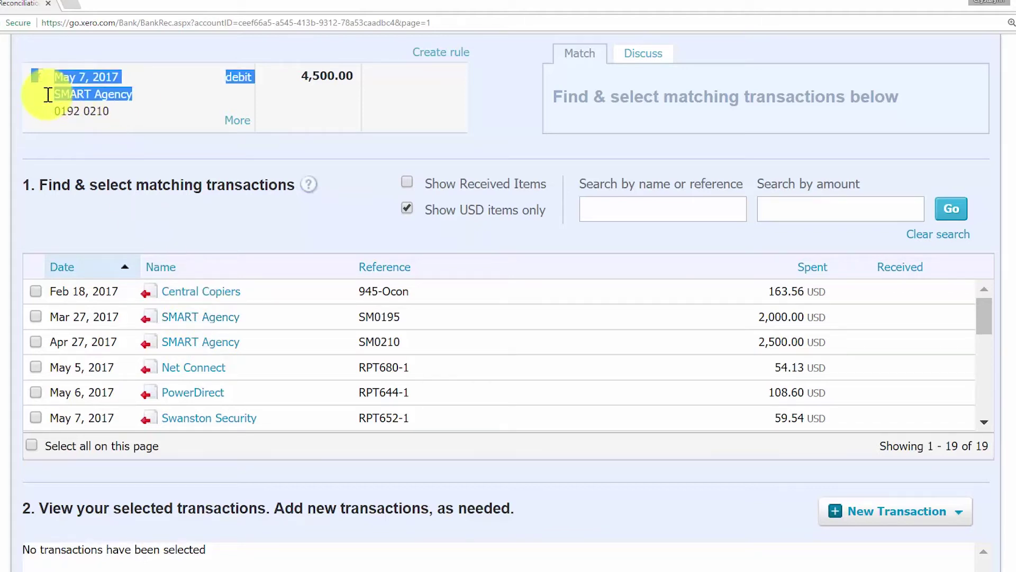
pyautogui.click(141, 118)
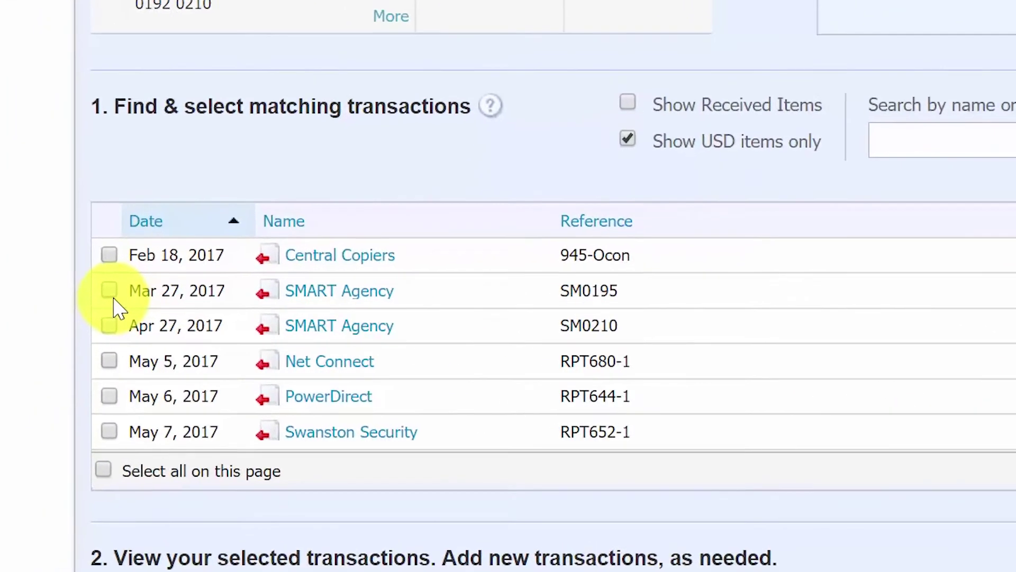
# Select the SMART Agency bills SM0195 and SM0210 as matches and check their sum against the money spent.
pyautogui.click(134, 283)
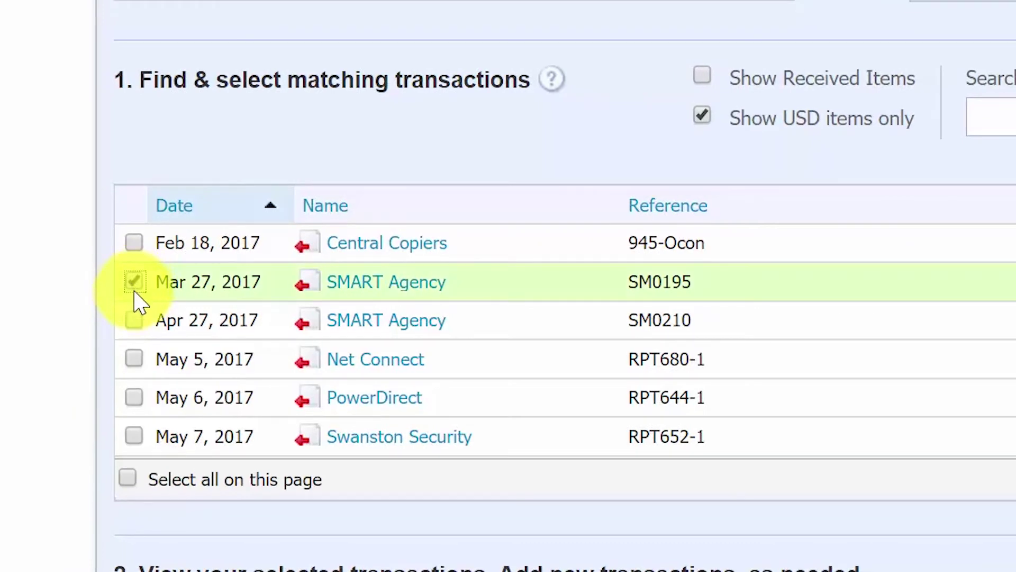
pyautogui.click(135, 320)
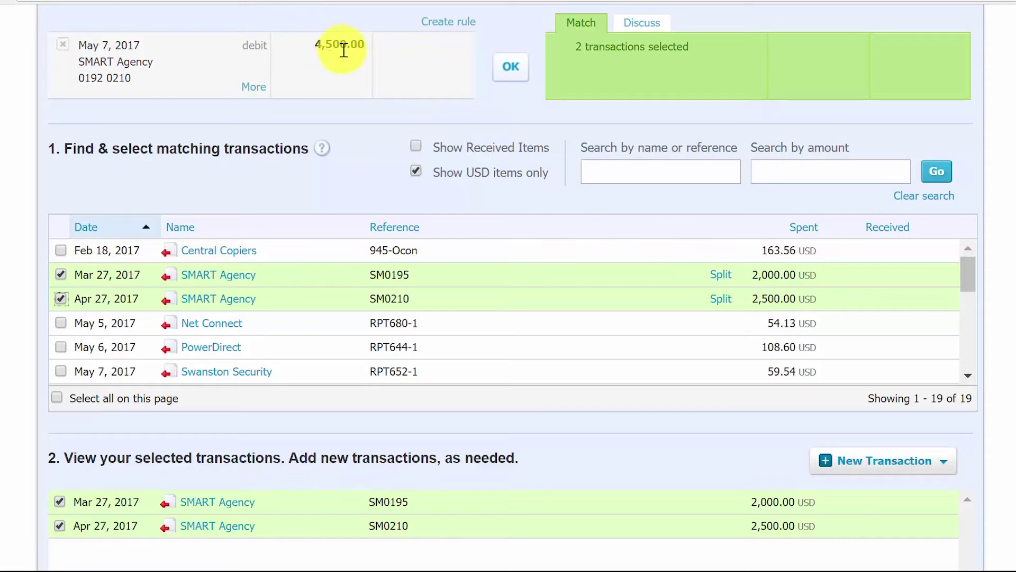
pyautogui.click(328, 66)
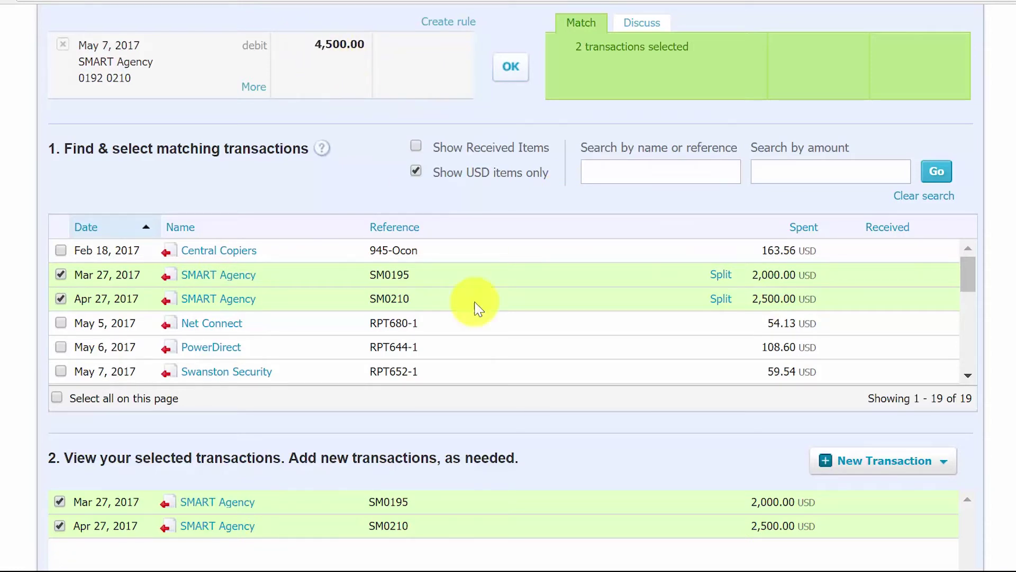
pyautogui.scroll(-3, 538, 403)
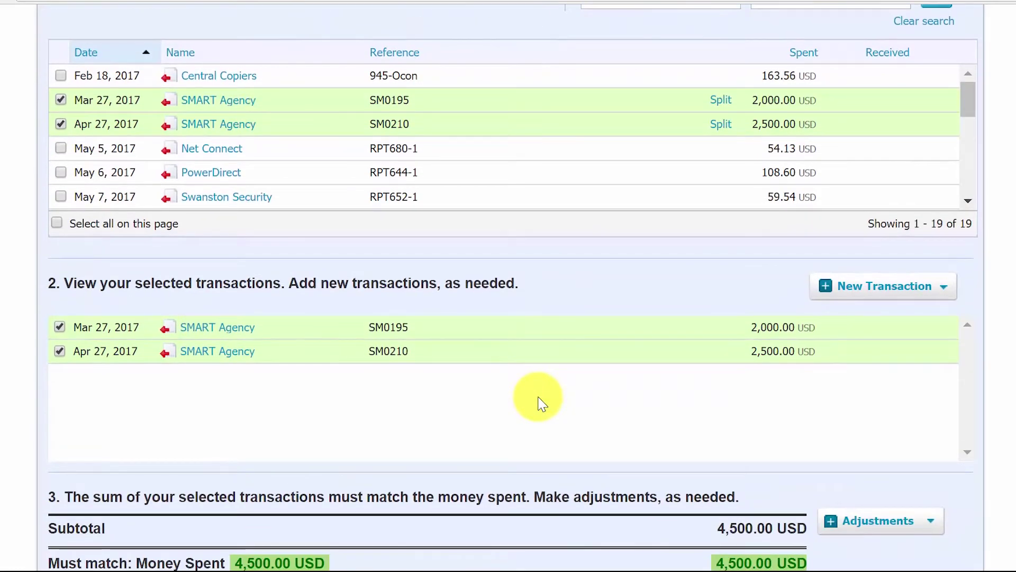
pyautogui.scroll(-2, 538, 402)
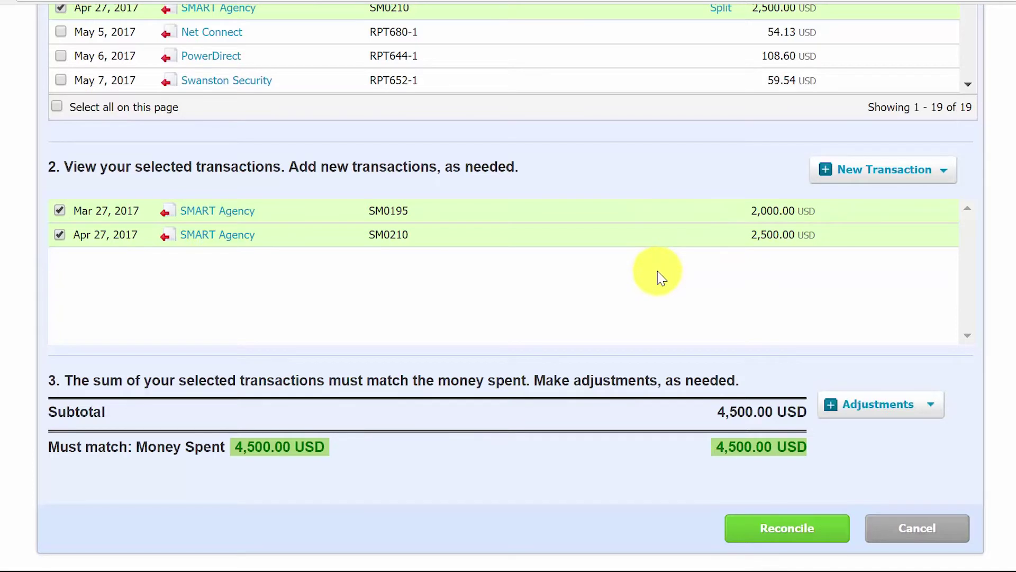
pyautogui.scroll(-1, 660, 277)
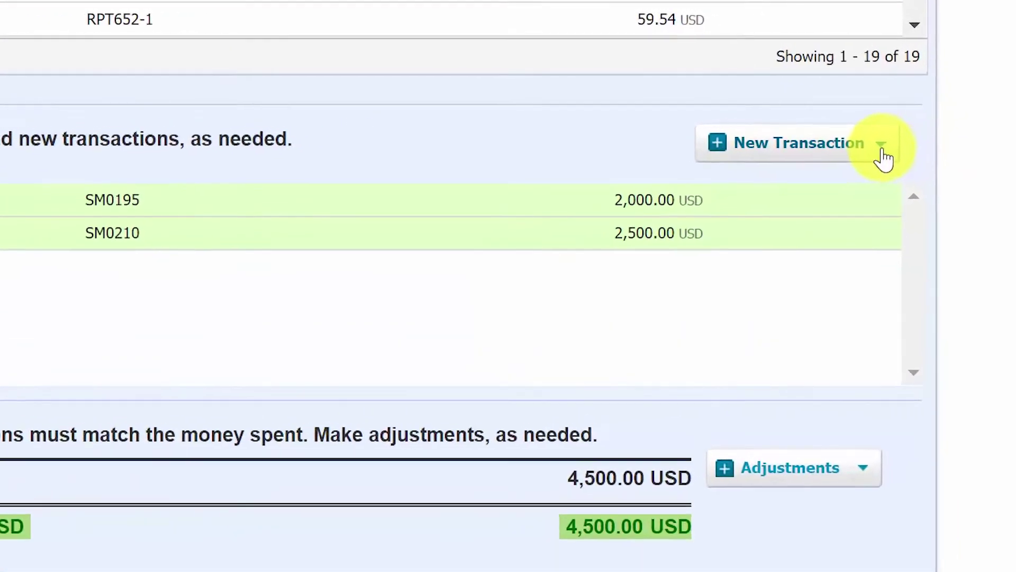
# Check the options for adding a new transaction, and reconcile the SMART Agency line with the two selected bills.
pyautogui.click(944, 114)
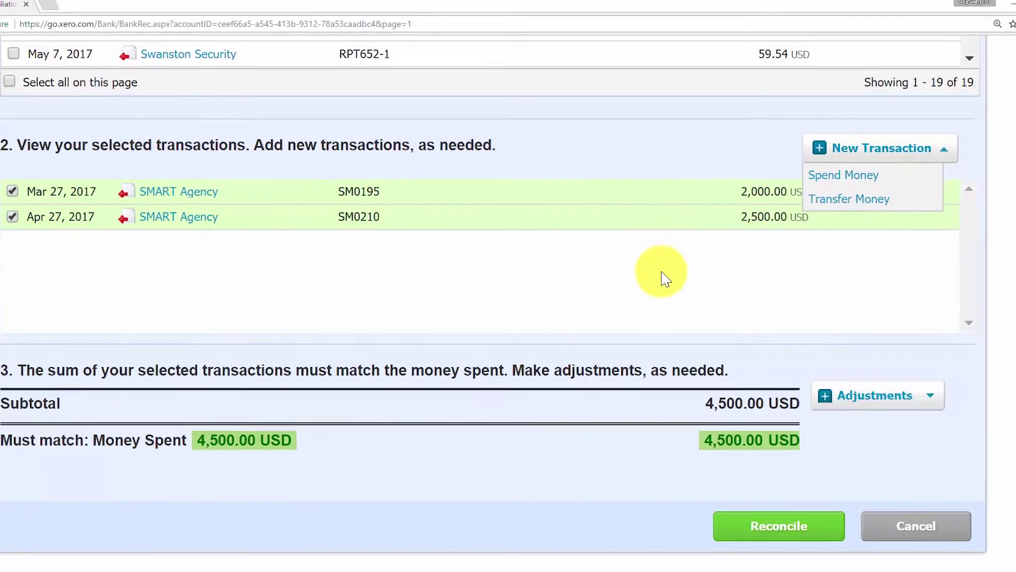
pyautogui.click(481, 334)
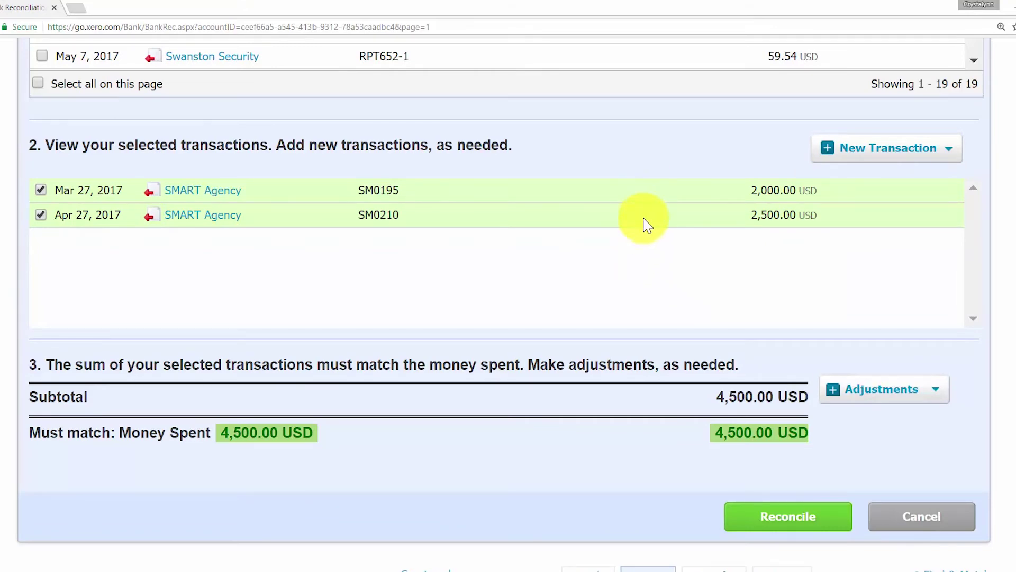
pyautogui.scroll(-5, 655, 251)
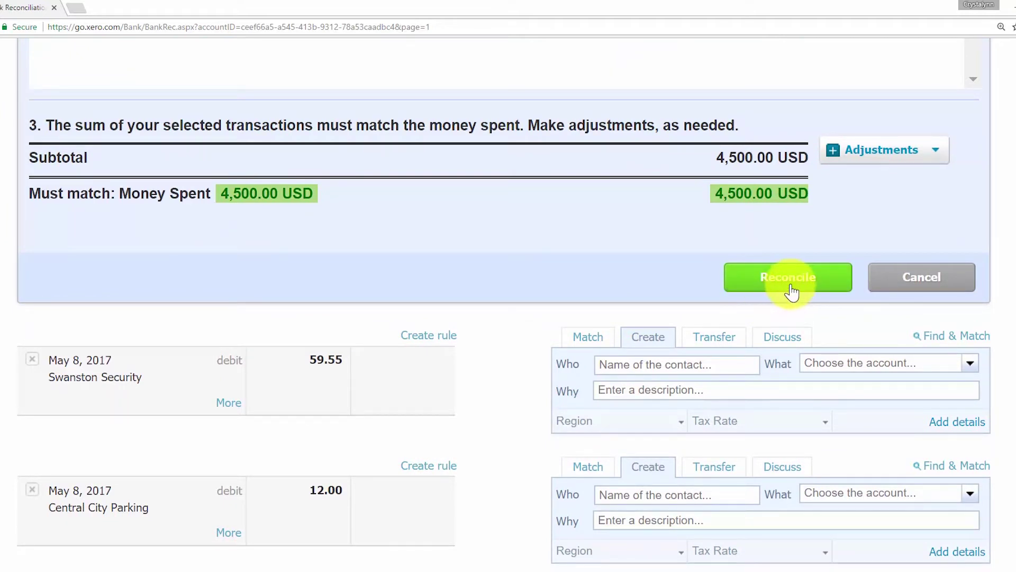
pyautogui.click(789, 278)
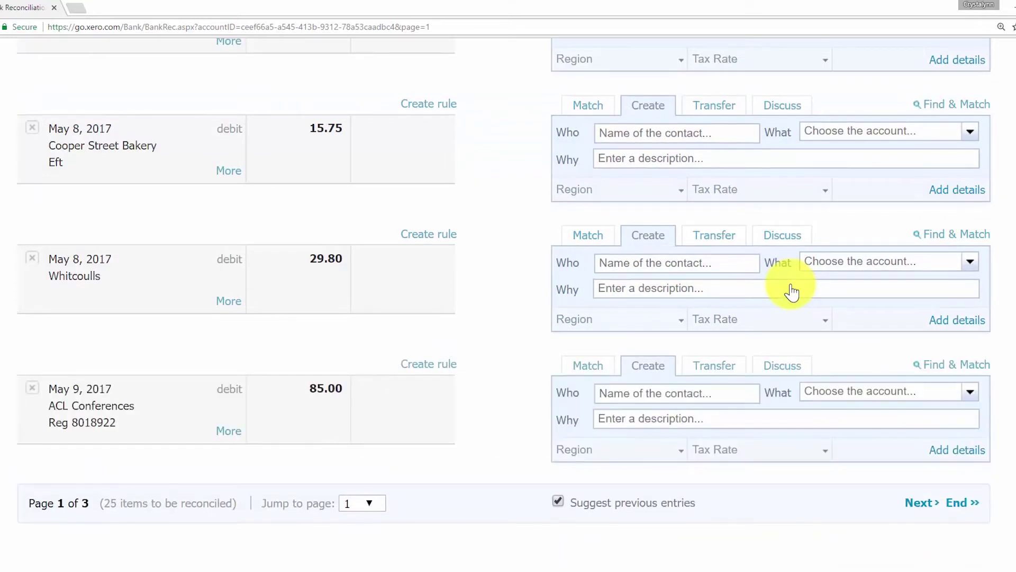
# Reconcile the 15.75 Cooper Street Bakery line to 628 - General Expenses with the description "bagels and coffee".
pyautogui.scroll(2, 495, 397)
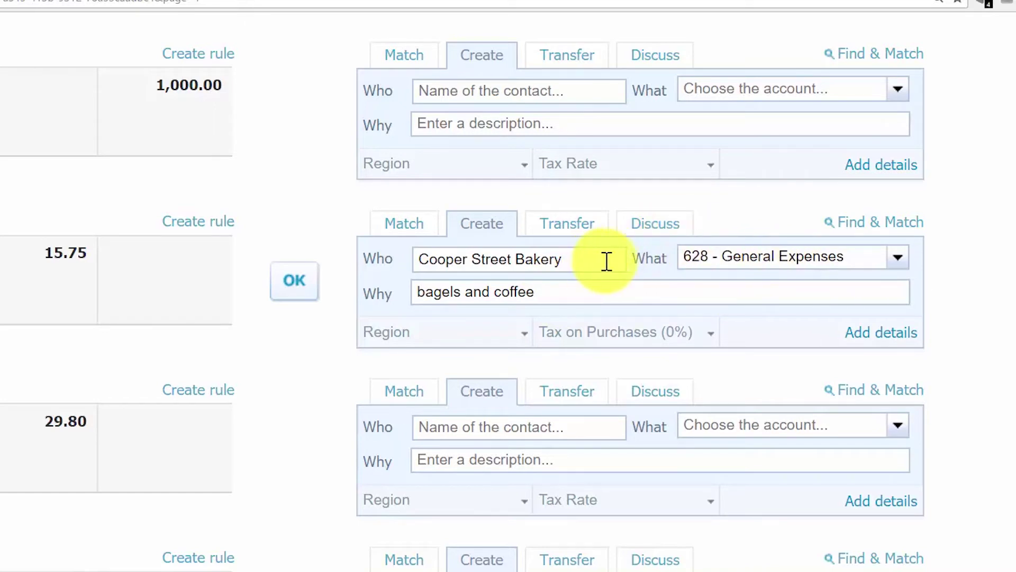
pyautogui.click(898, 258)
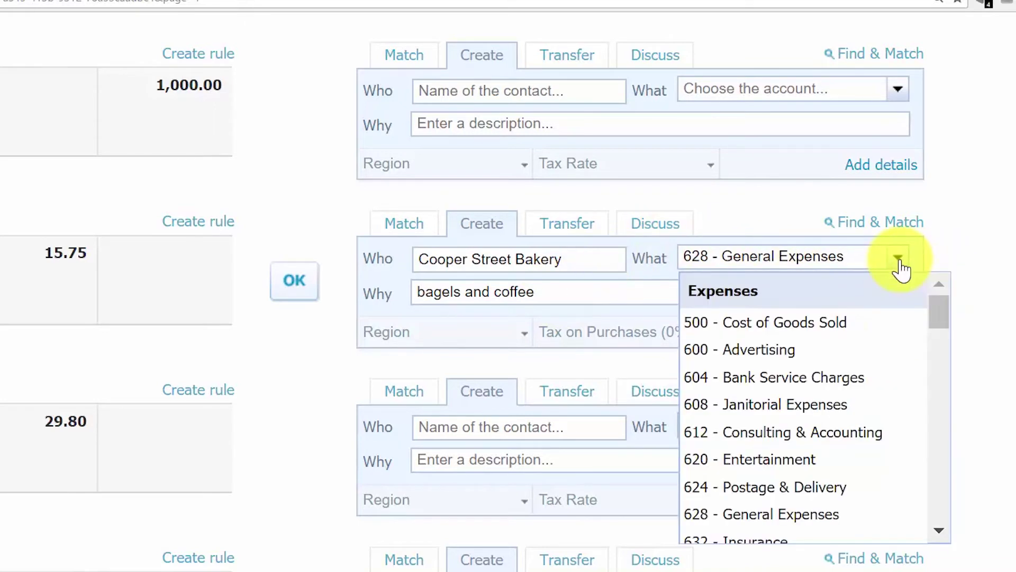
pyautogui.click(899, 265)
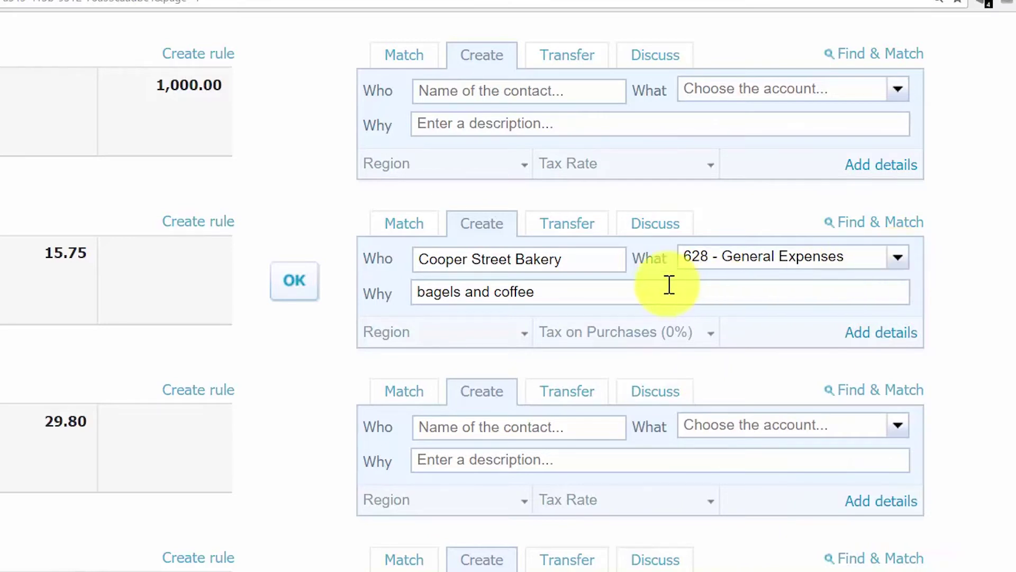
pyautogui.moveTo(537, 292); pyautogui.dragTo(415, 296)
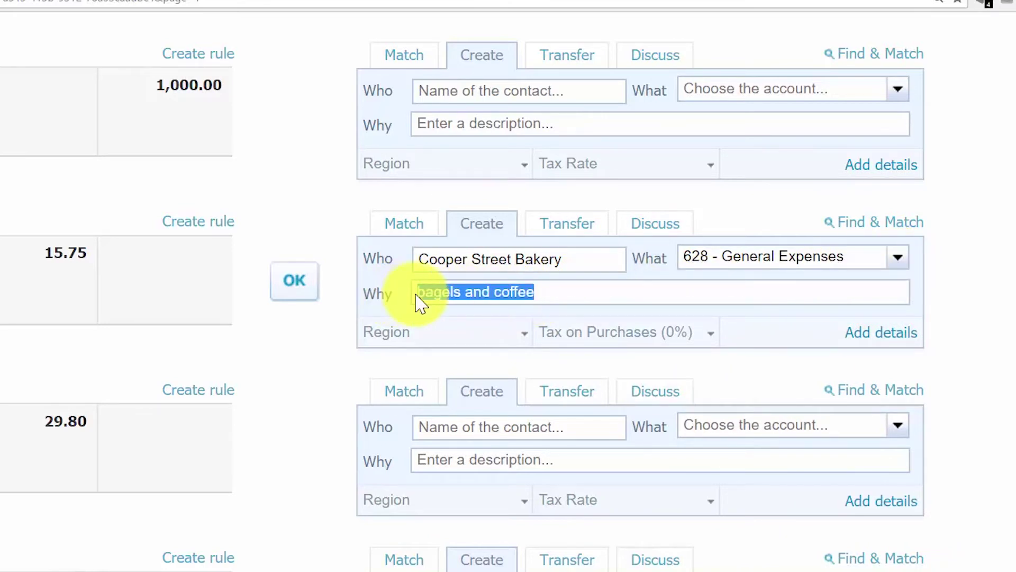
pyautogui.click(567, 292)
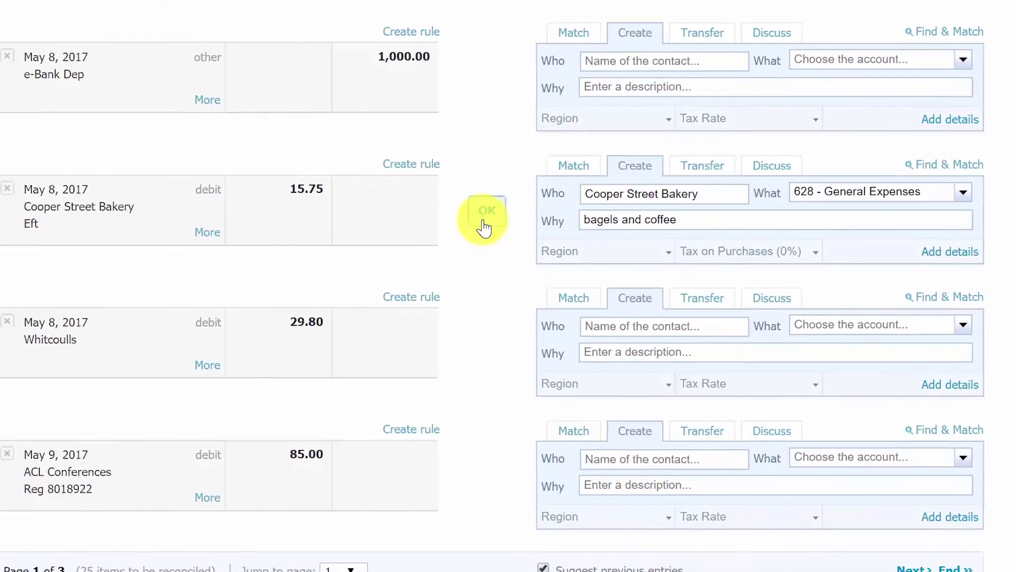
pyautogui.click(484, 227)
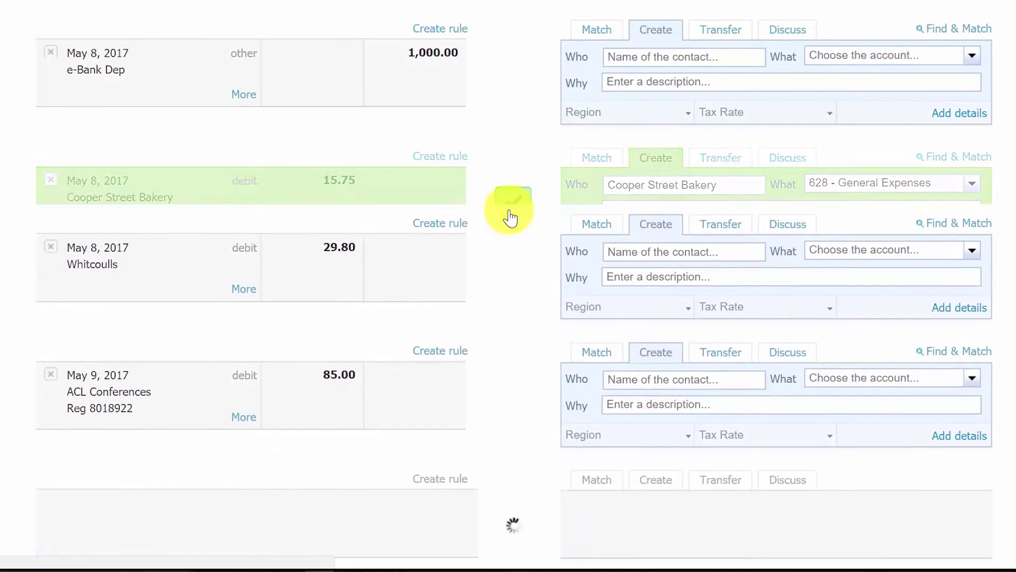
# Open the cash coding view for the Checking Account.
pyautogui.scroll(10, 512, 217)
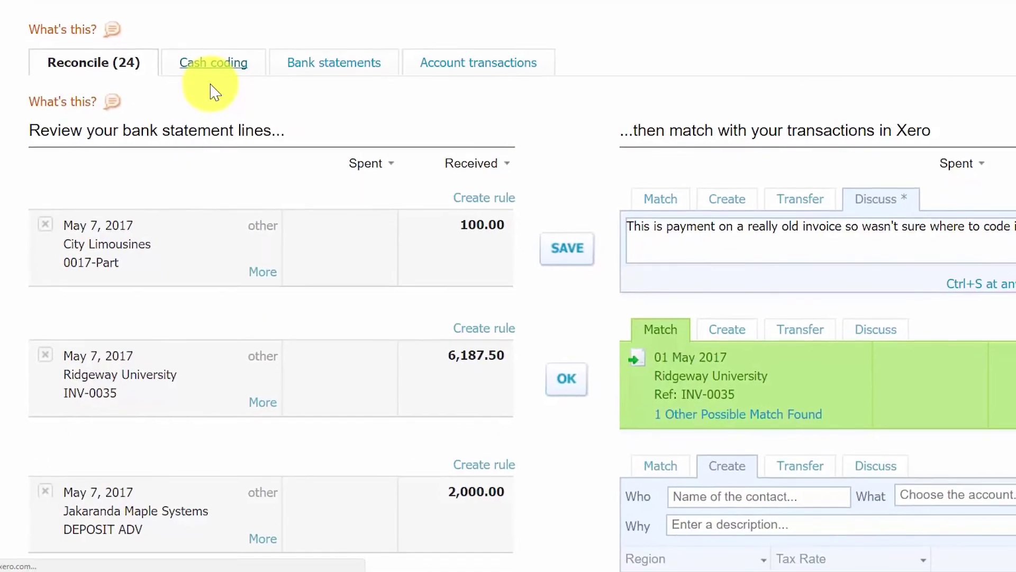
pyautogui.click(211, 85)
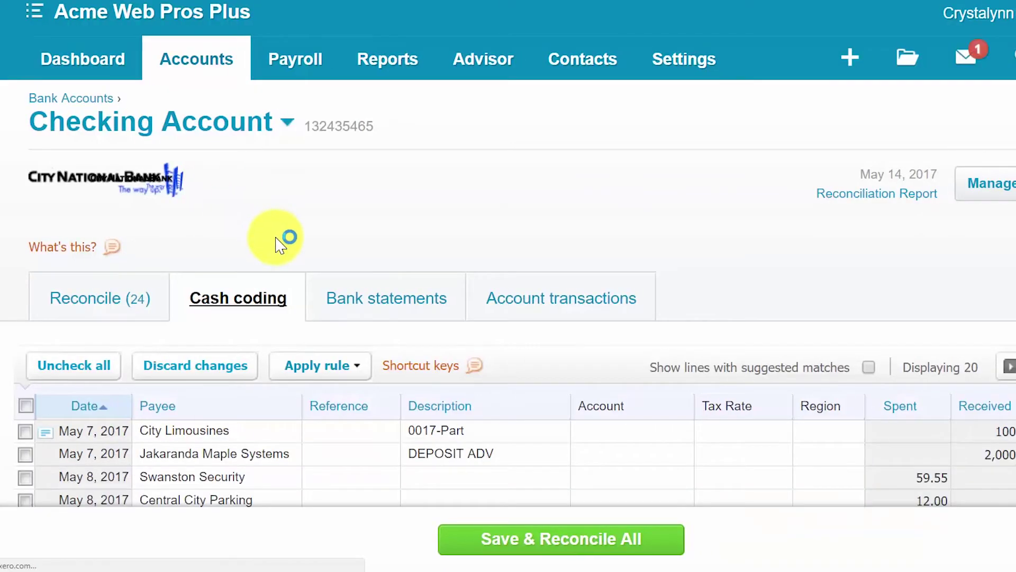
# Sort the cash coding lines by payee and check the account and tax rate coded on the 7-Eleven line.
pyautogui.scroll(-4, 281, 243)
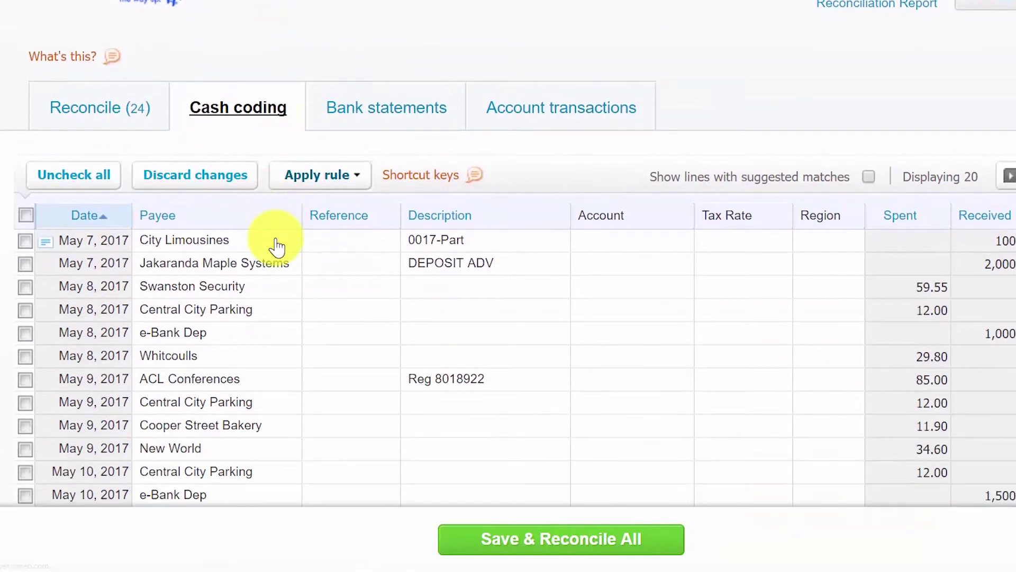
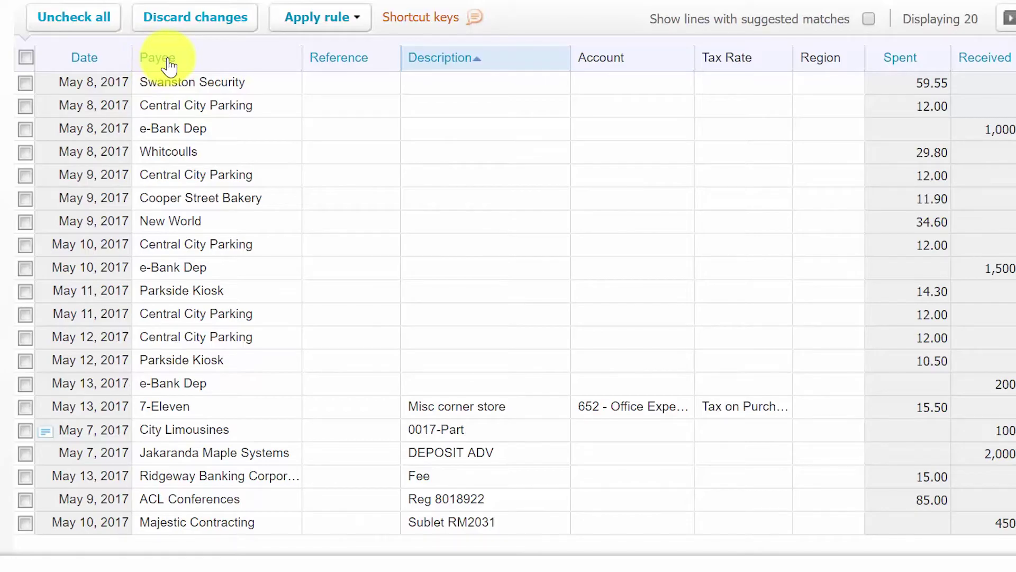
pyautogui.click(169, 66)
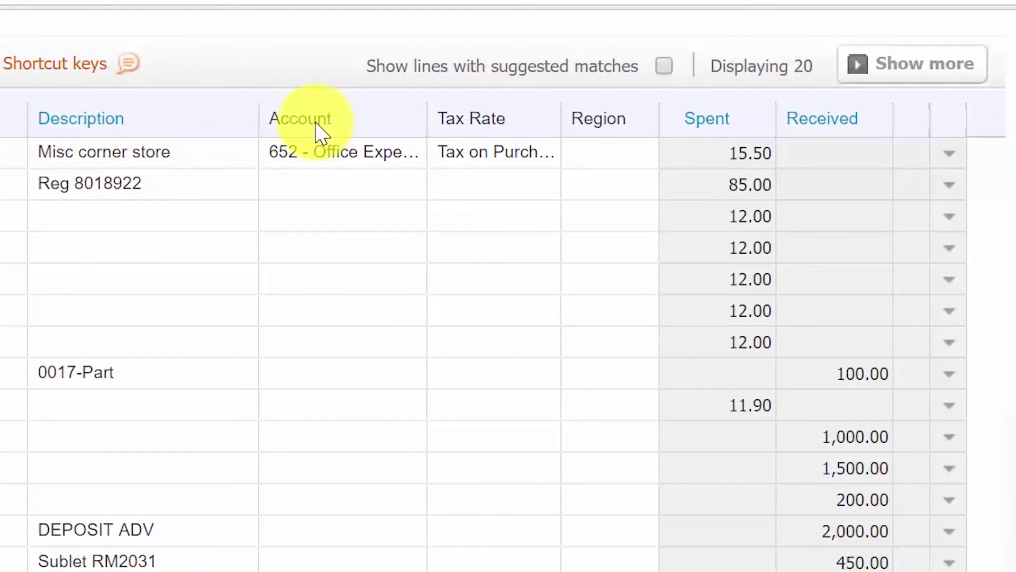
pyautogui.click(423, 156)
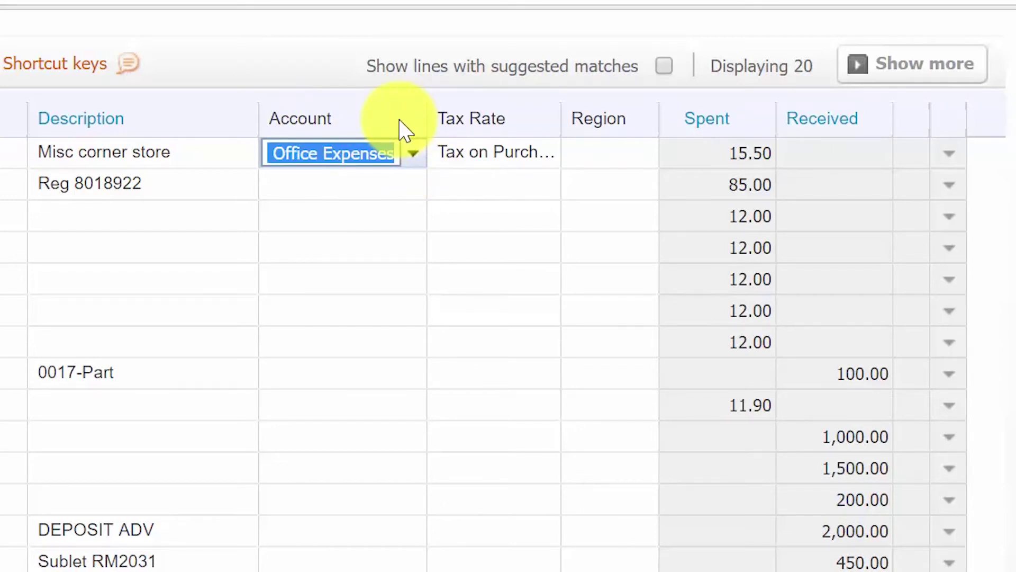
pyautogui.click(521, 131)
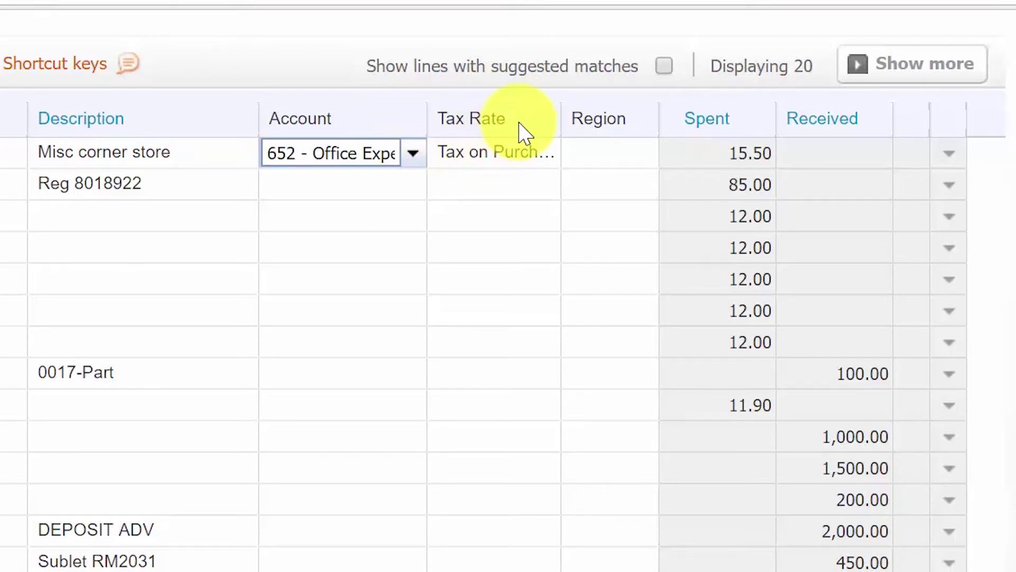
pyautogui.click(557, 160)
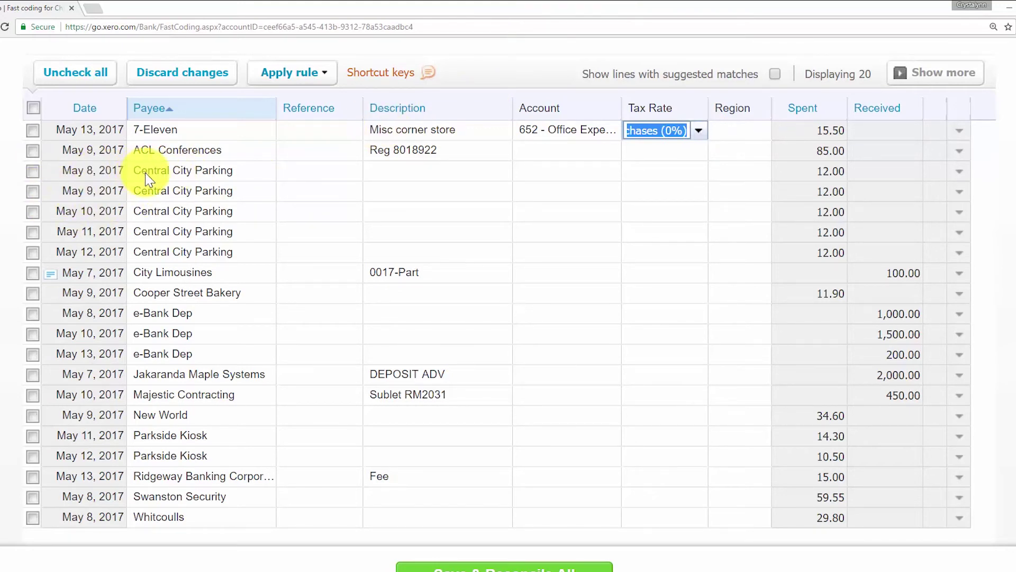
# Select the five Central City Parking lines and give them all the description "downtown parking".
pyautogui.click(33, 171)
pyautogui.click(38, 192)
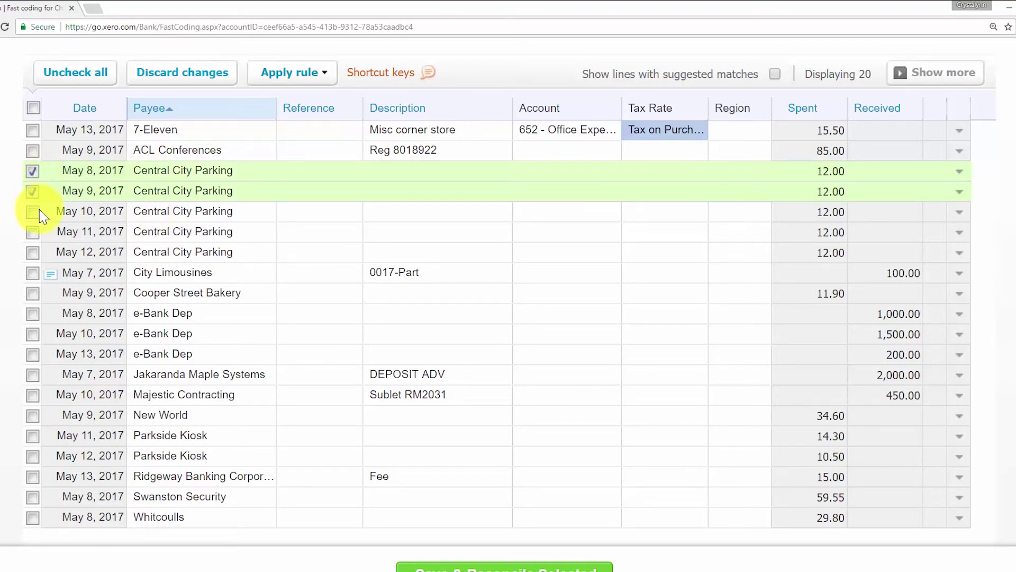
pyautogui.click(34, 212)
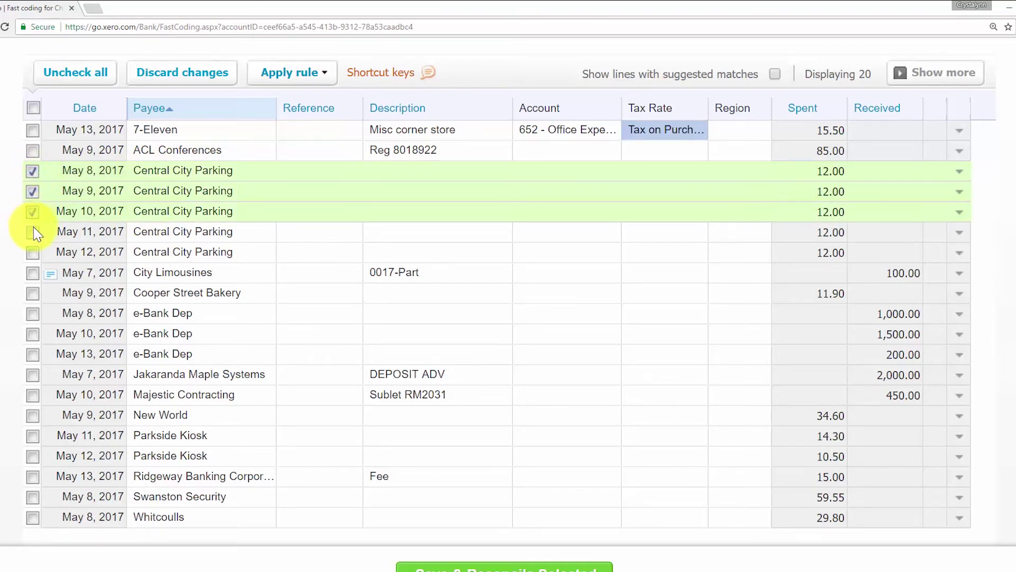
pyautogui.click(34, 231)
pyautogui.click(38, 254)
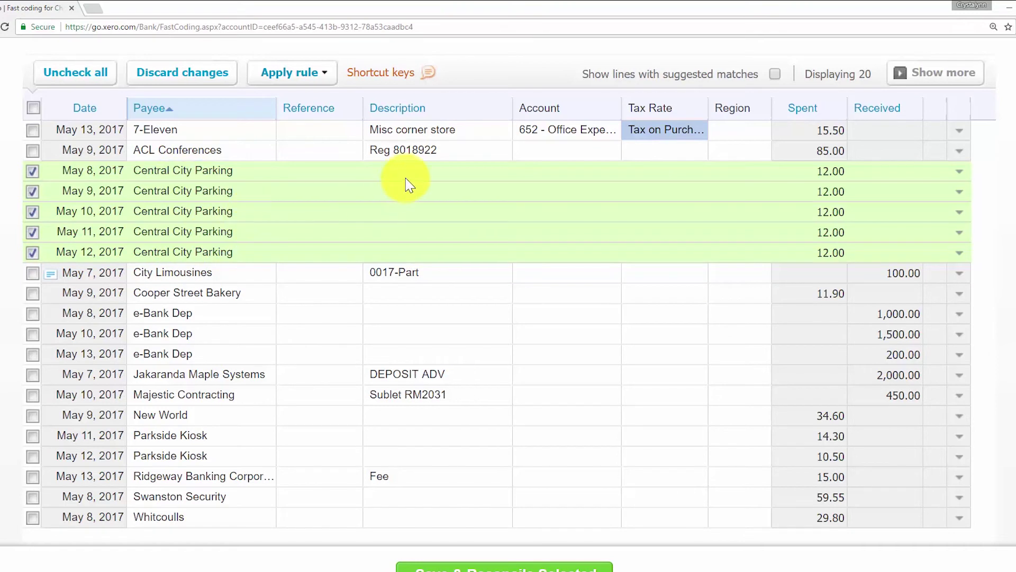
pyautogui.click(434, 178)
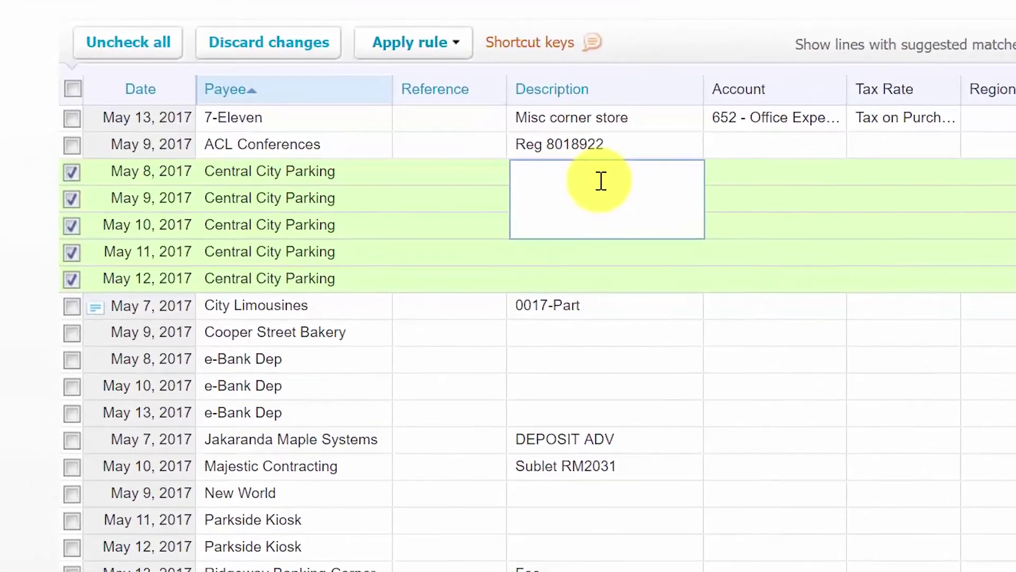
pyautogui.write('d')
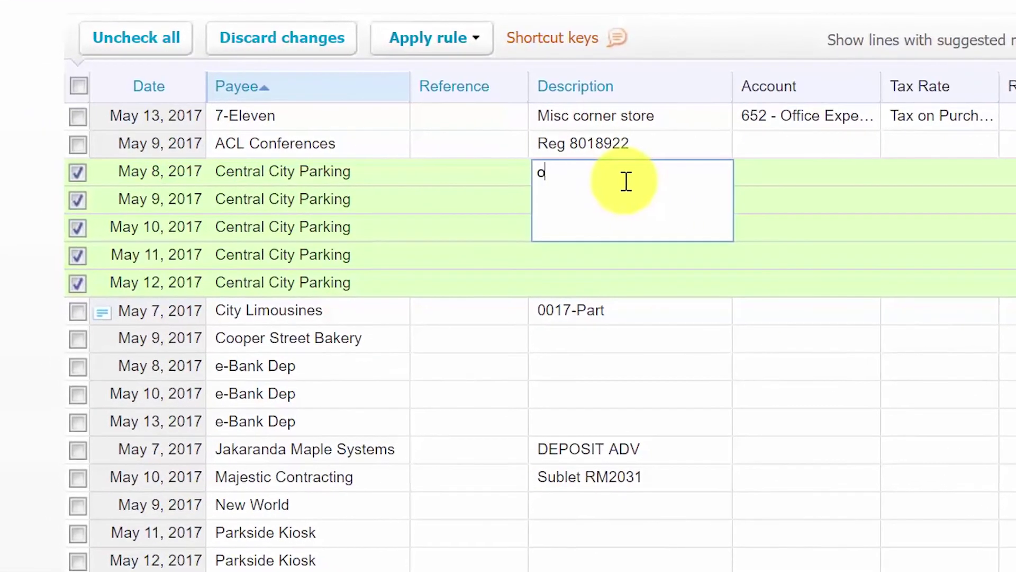
pyautogui.write('owntown parking')
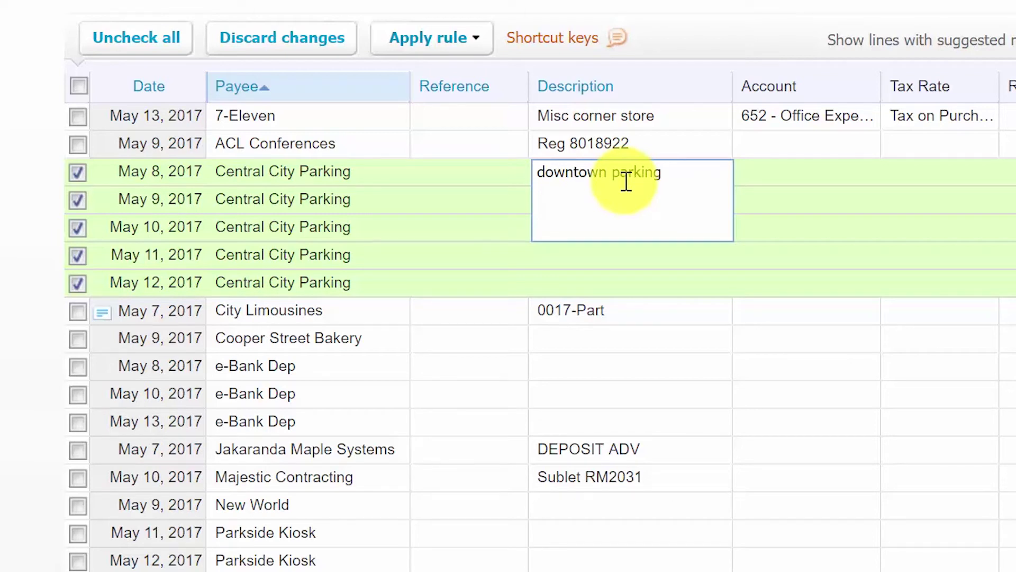
pyautogui.press('Tab')
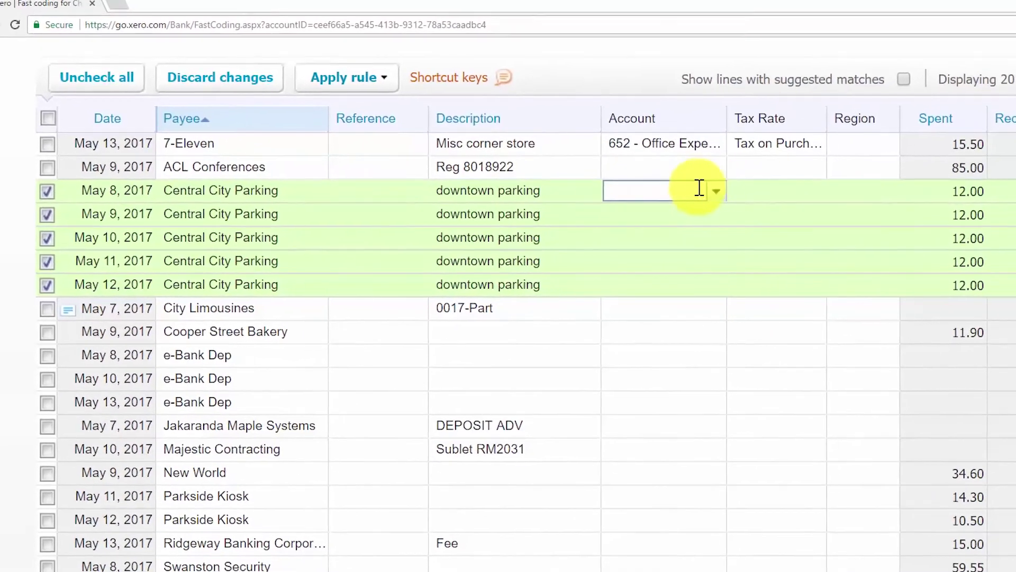
# Code the selected Central City Parking lines to 648 - Automobile Expenses with the tax rate Tax on Purchases (0%).
pyautogui.click(868, 172)
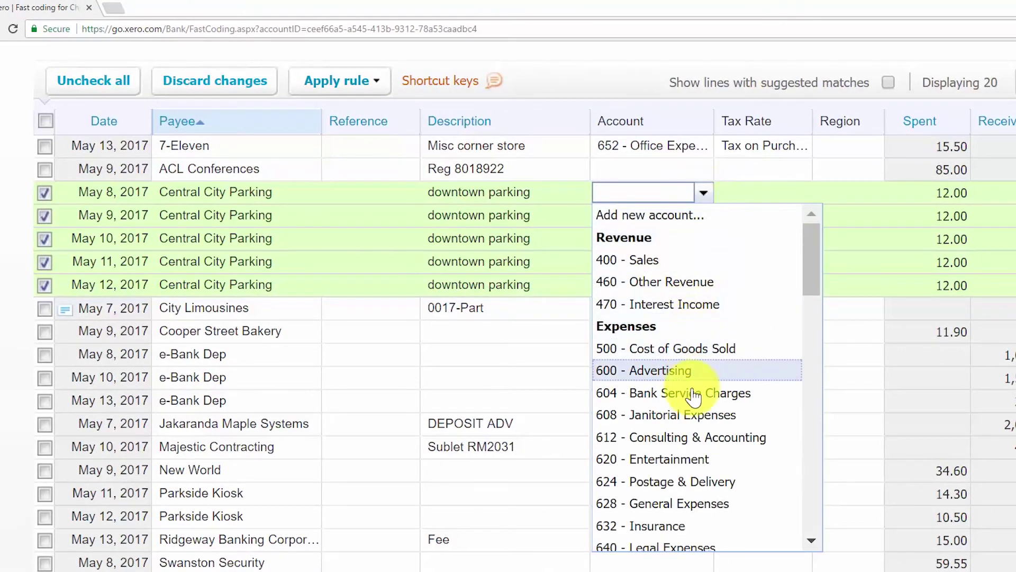
pyautogui.scroll(-3, 694, 403)
pyautogui.scroll(-1, 695, 408)
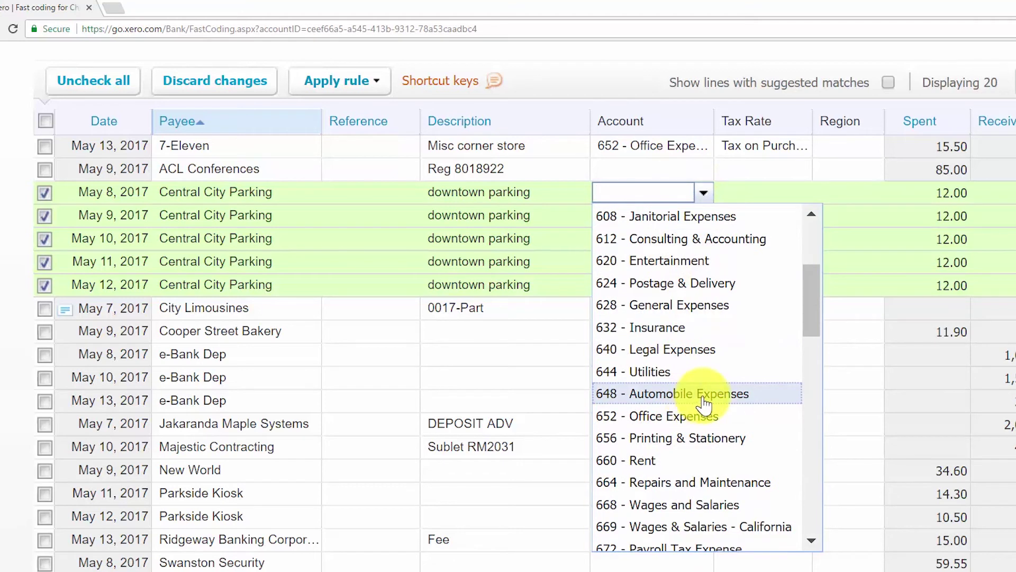
pyautogui.click(705, 398)
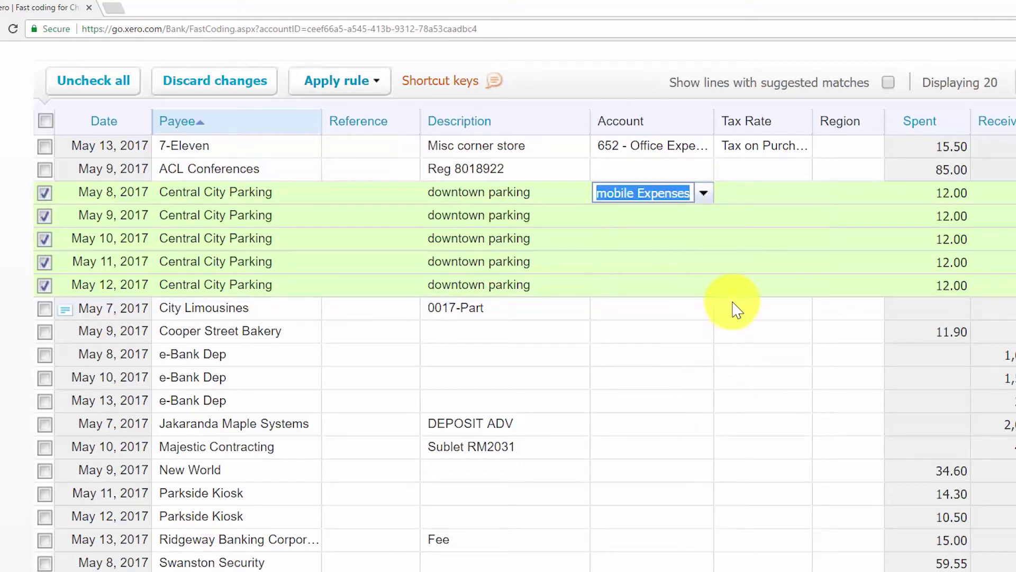
pyautogui.press('Tab')
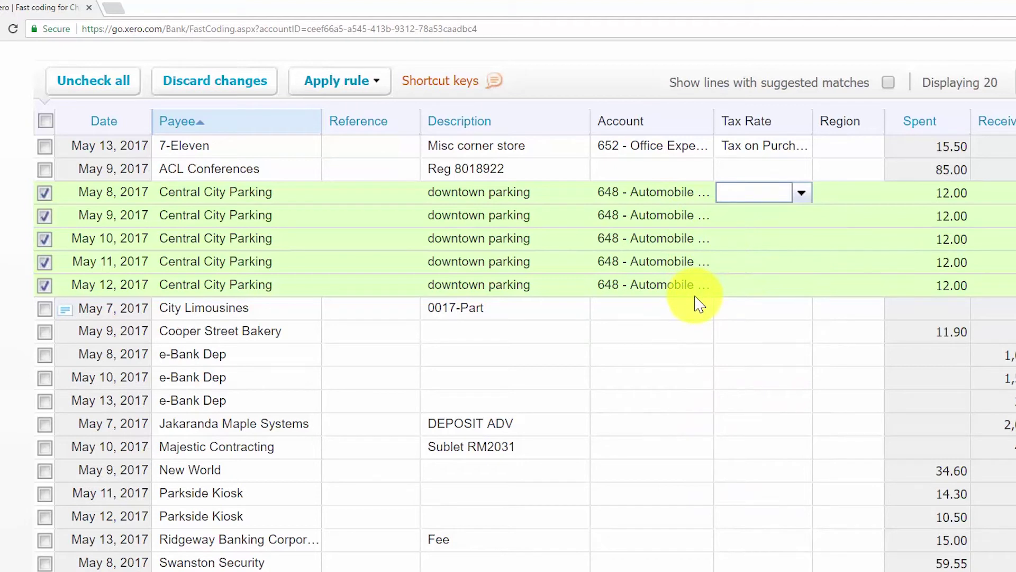
pyautogui.click(802, 194)
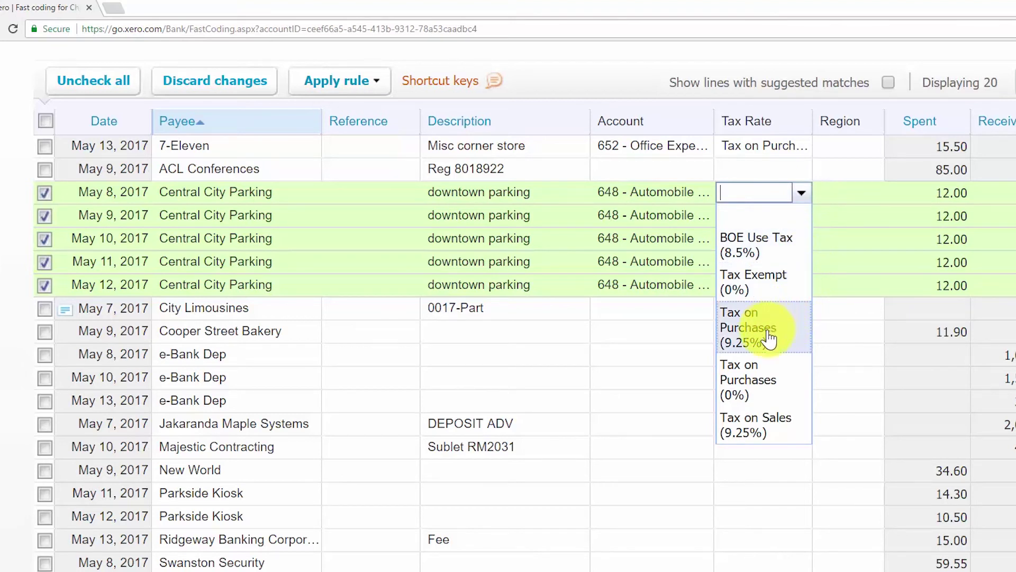
pyautogui.click(769, 380)
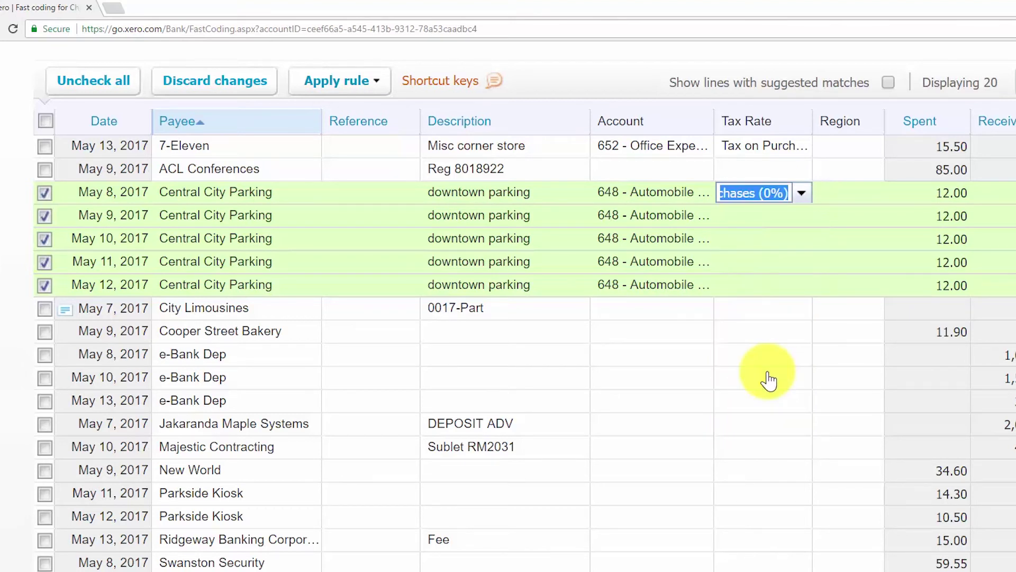
pyautogui.press('Tab')
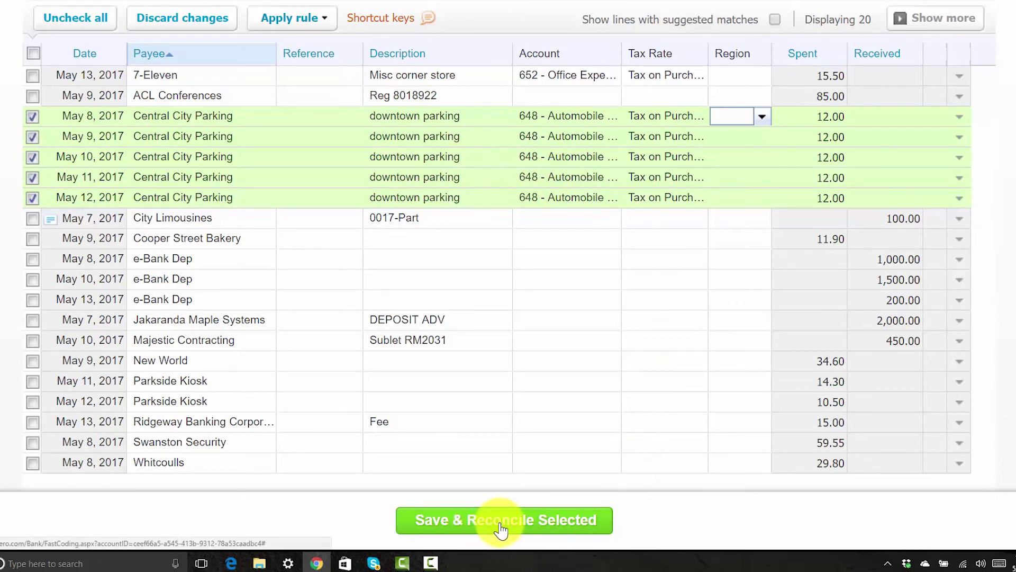
# Save and reconcile the selected Central City Parking lines, and review the remaining cash coding lines.
pyautogui.click(501, 529)
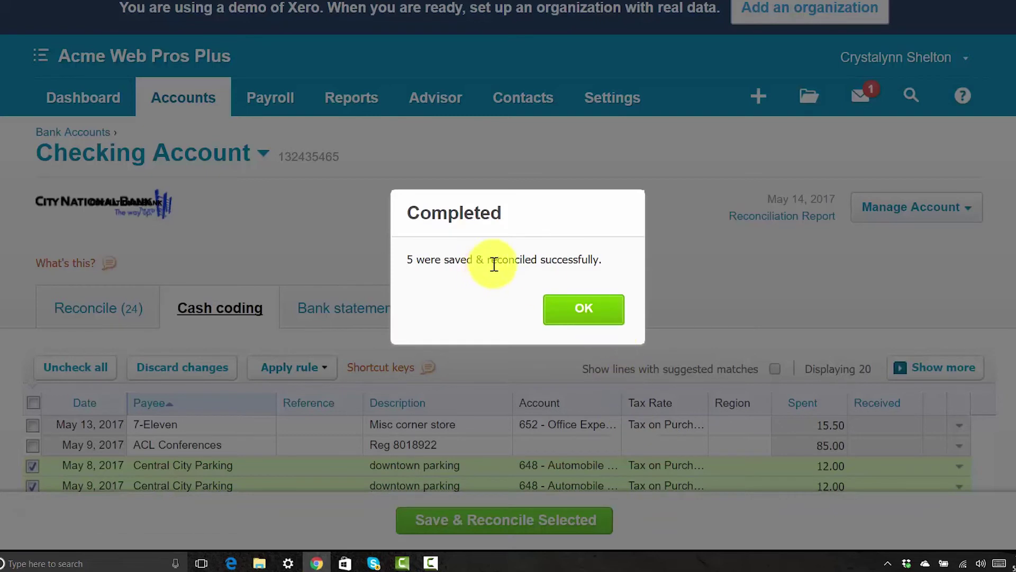
pyautogui.click(584, 312)
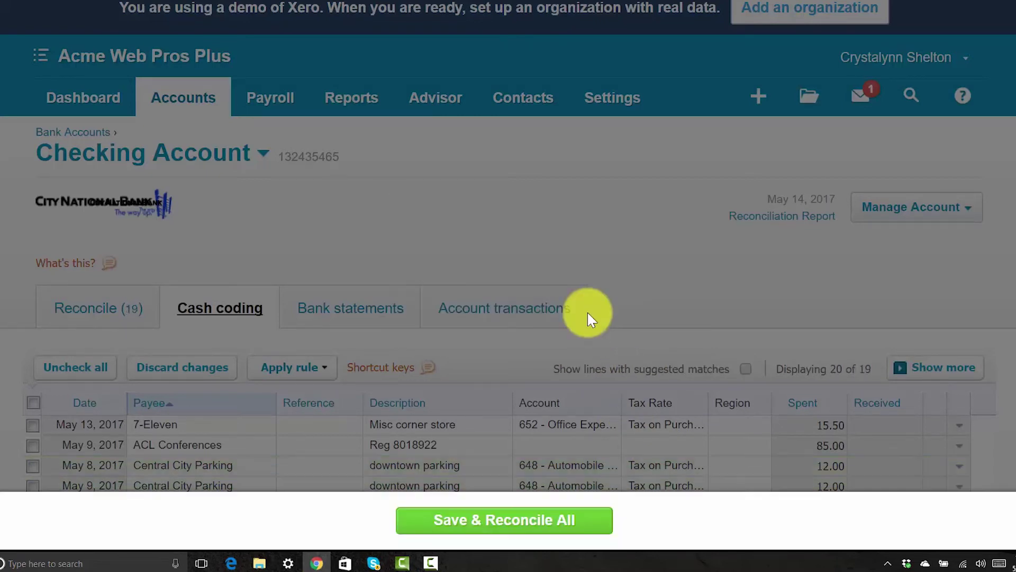
pyautogui.scroll(-5, 587, 317)
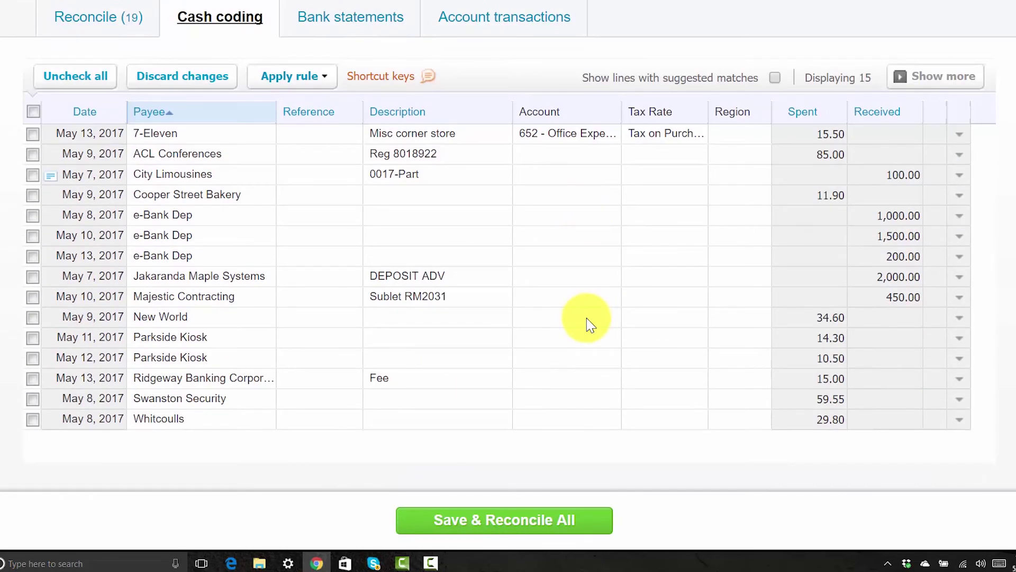
pyautogui.scroll(1, 500, 252)
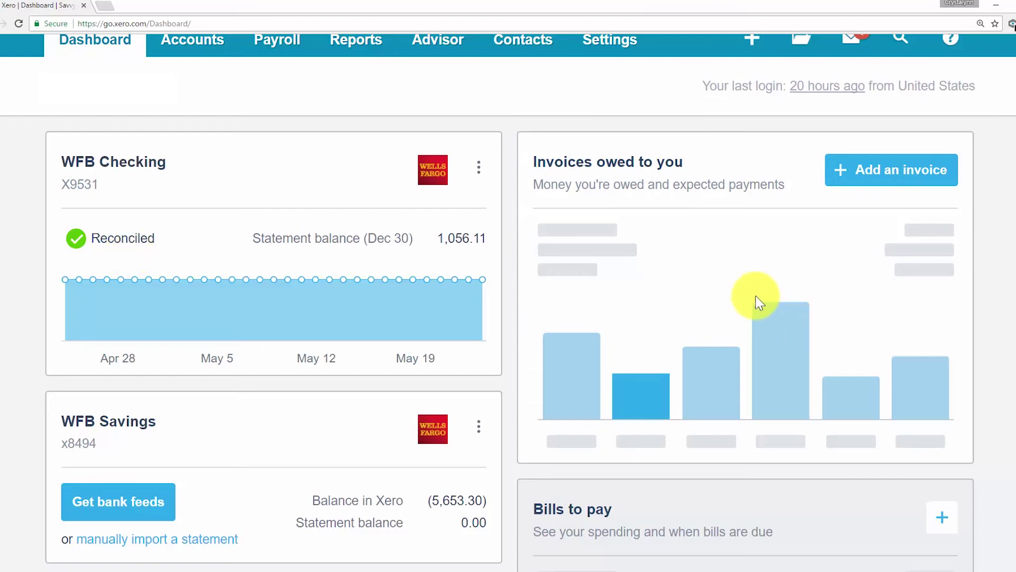
# Open the Bank Reconciliation Summary report from the list of all reports.
pyautogui.scroll(1, 307, 291)
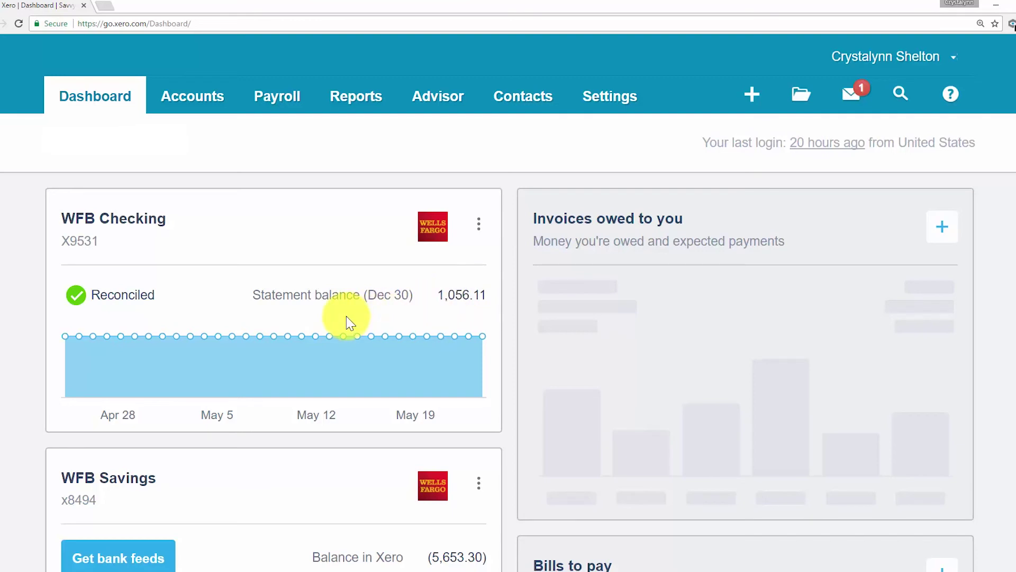
pyautogui.scroll(-1, 131, 259)
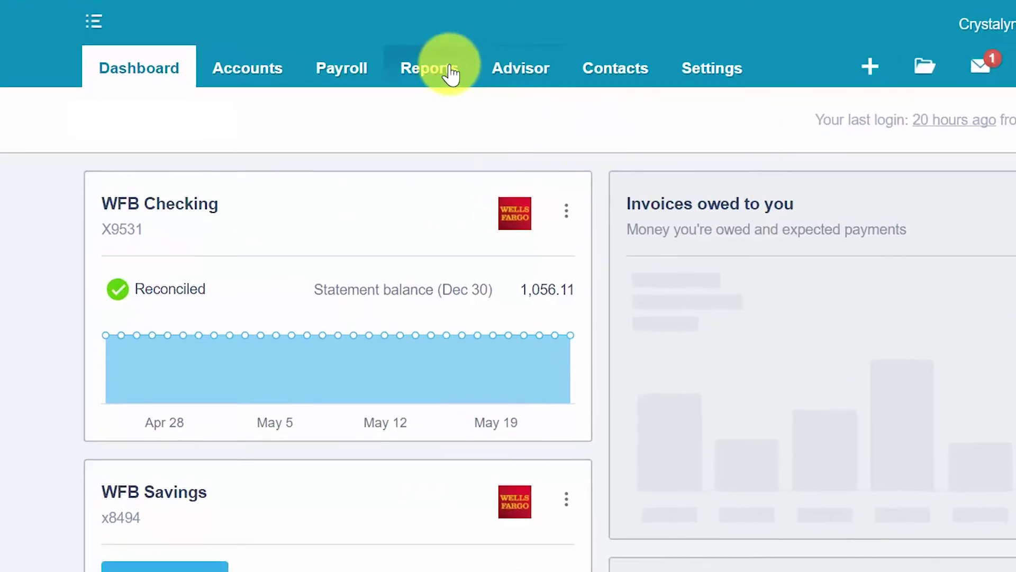
pyautogui.click(450, 74)
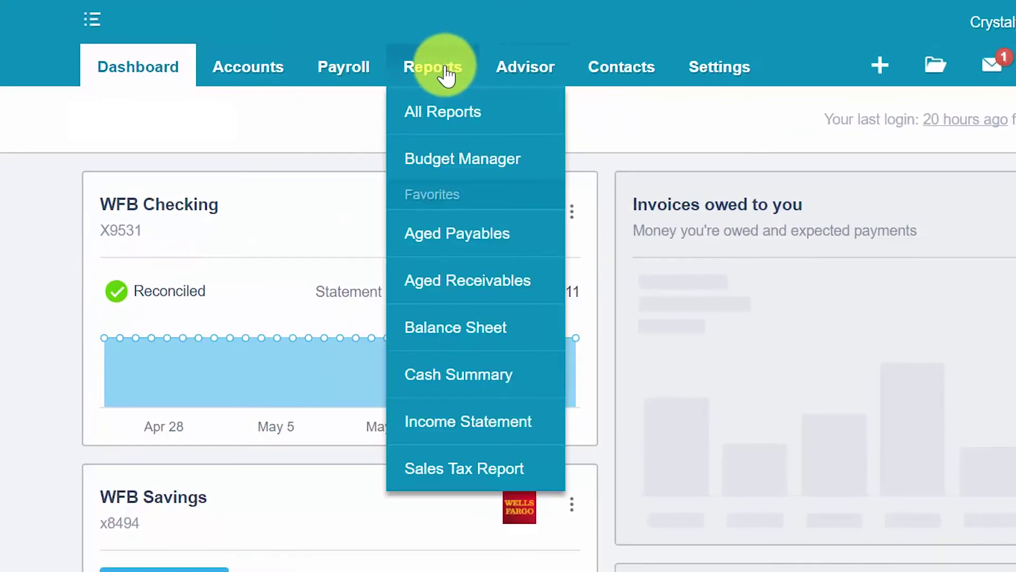
pyautogui.click(418, 111)
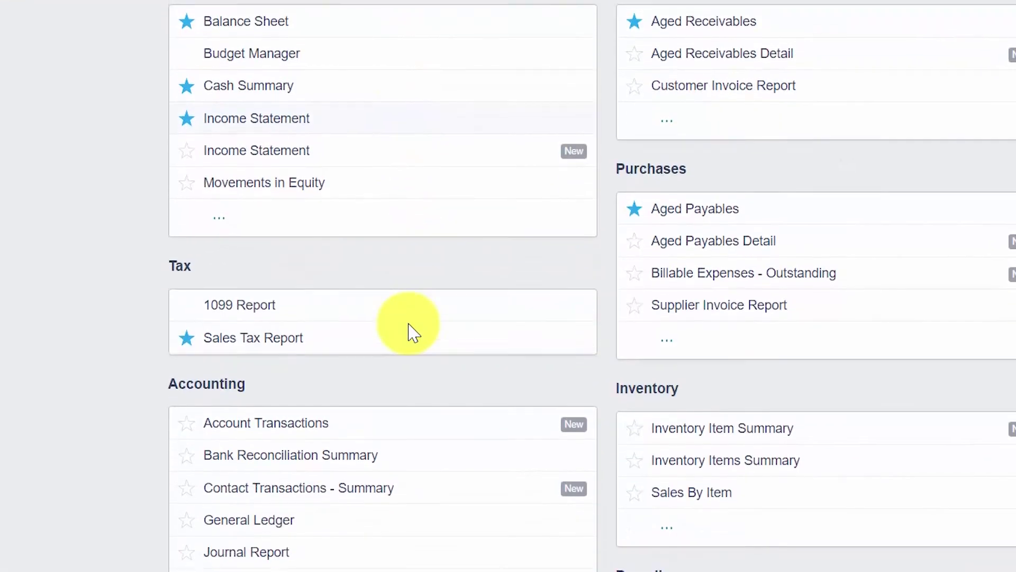
pyautogui.scroll(-3, 413, 332)
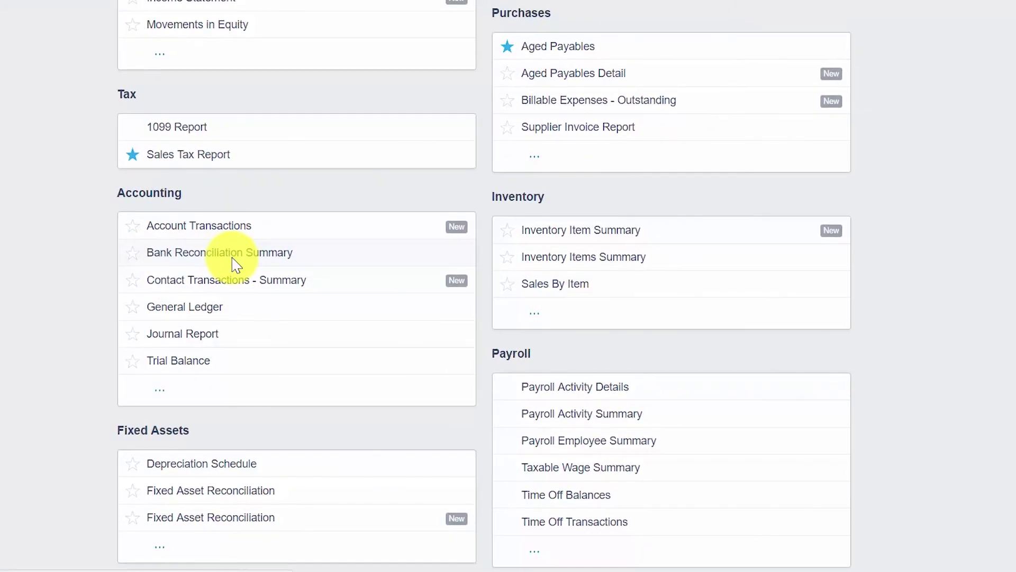
pyautogui.click(234, 264)
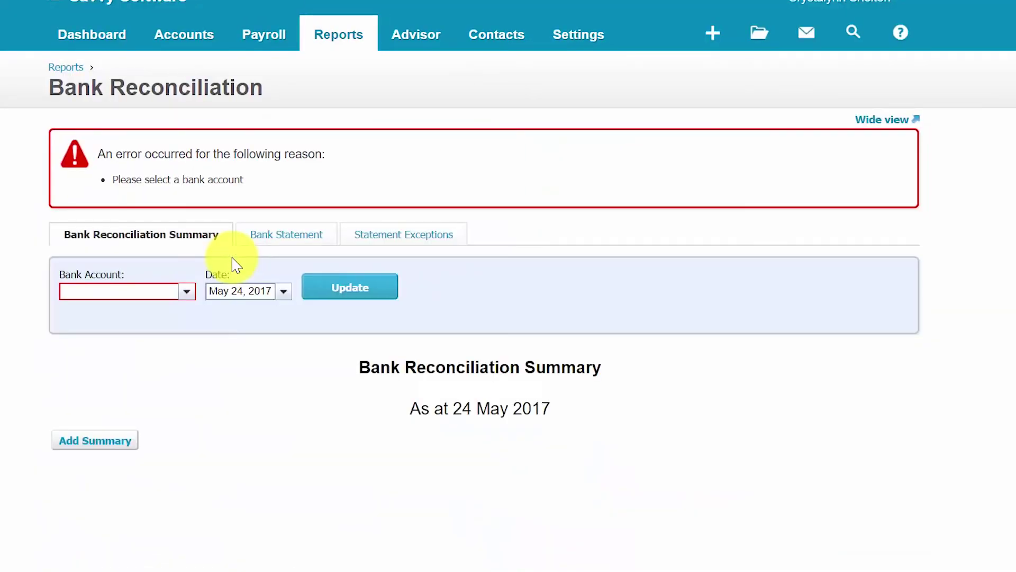
# Choose 110 - WFB Checking as the bank account for the Bank Reconciliation Summary.
pyautogui.scroll(-1, 189, 303)
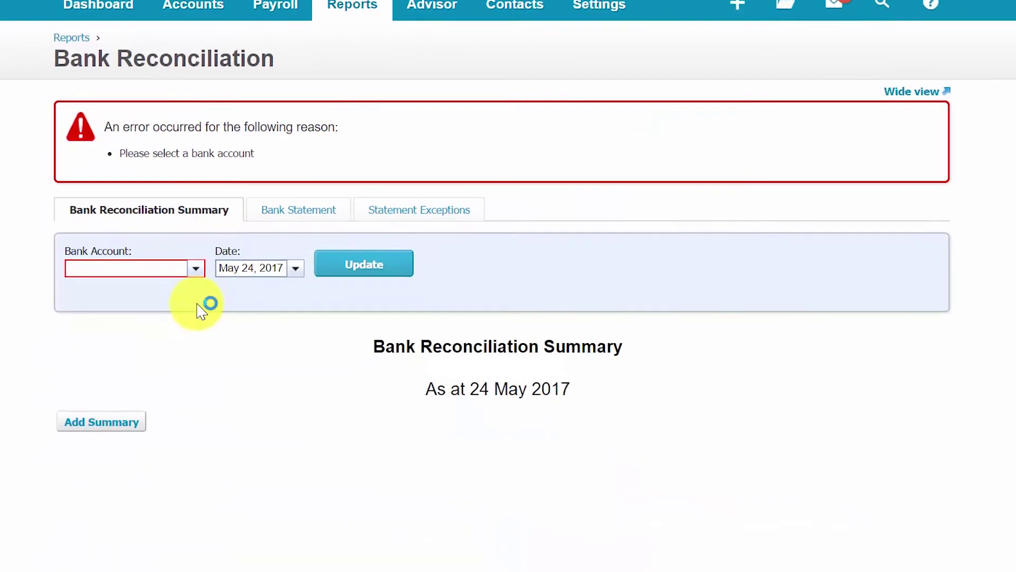
pyautogui.click(257, 295)
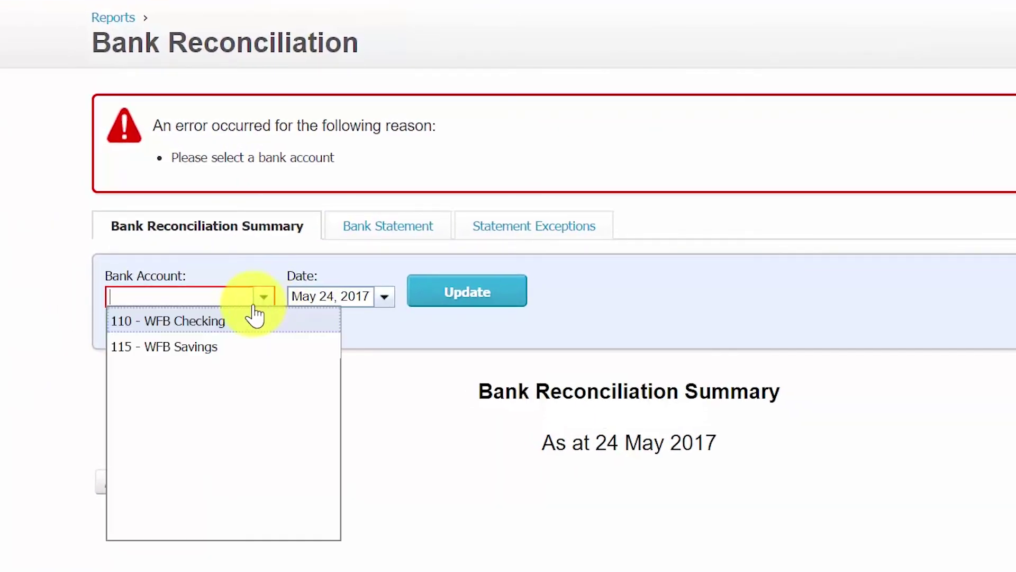
pyautogui.click(228, 319)
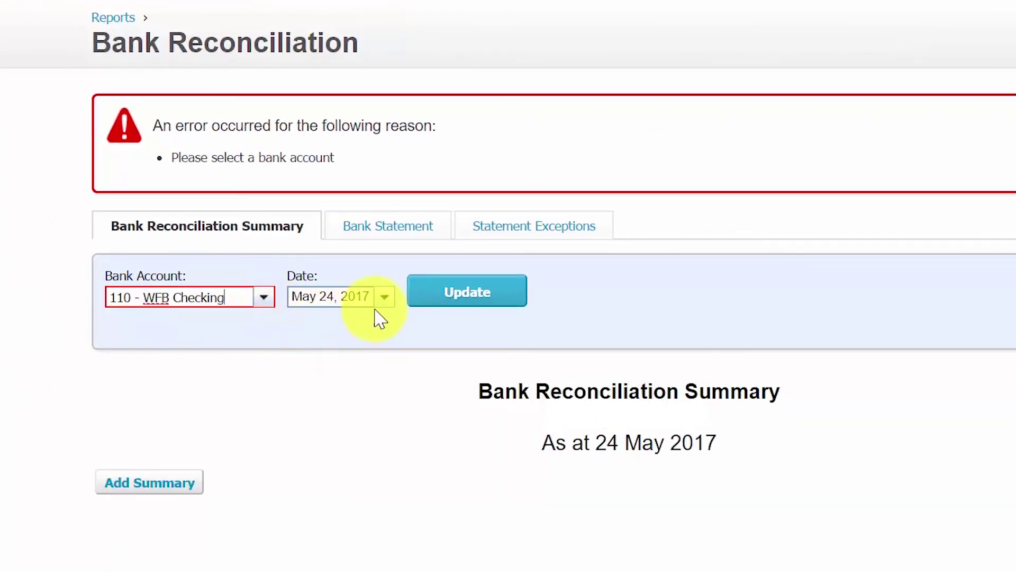
# Set the report date to Dec 30, 2016, update the Bank Reconciliation Summary, and review its balances and statement balance advice.
pyautogui.click(380, 299)
pyautogui.click(321, 334)
pyautogui.click(321, 334)
pyautogui.click(322, 333)
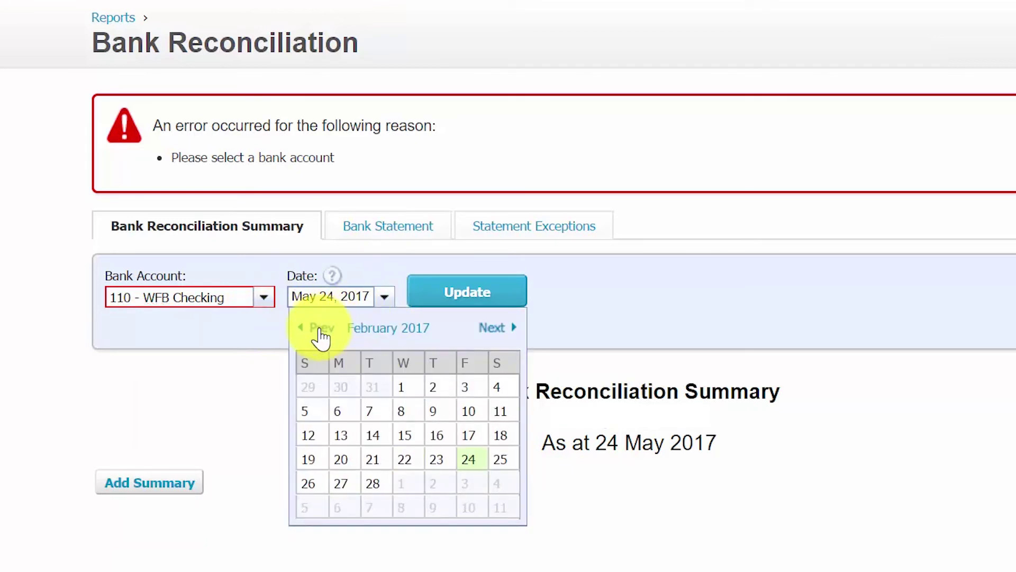
pyautogui.click(321, 334)
pyautogui.click(321, 333)
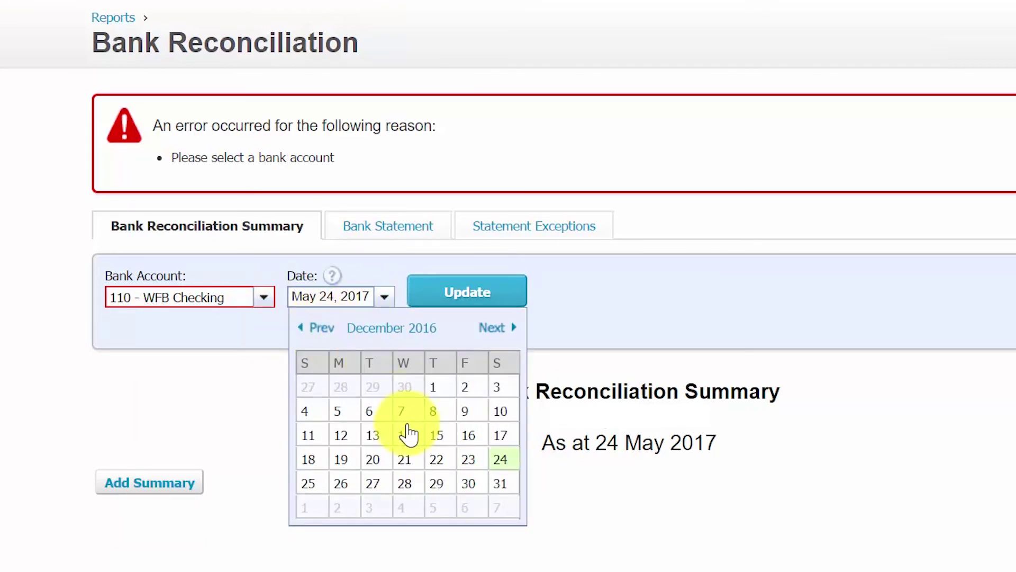
pyautogui.click(470, 489)
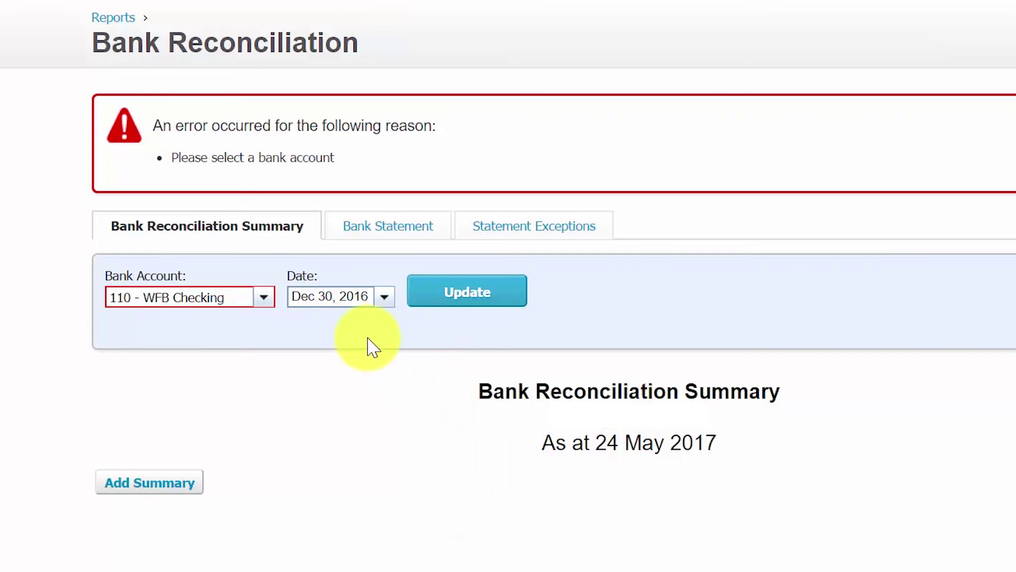
pyautogui.click(466, 296)
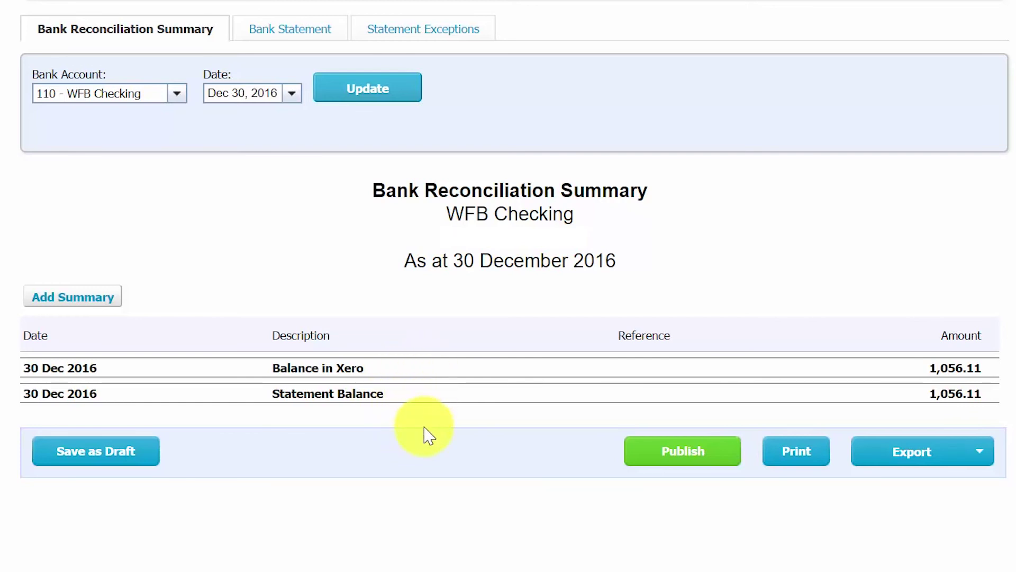
pyautogui.scroll(3, 428, 435)
pyautogui.scroll(3, 423, 433)
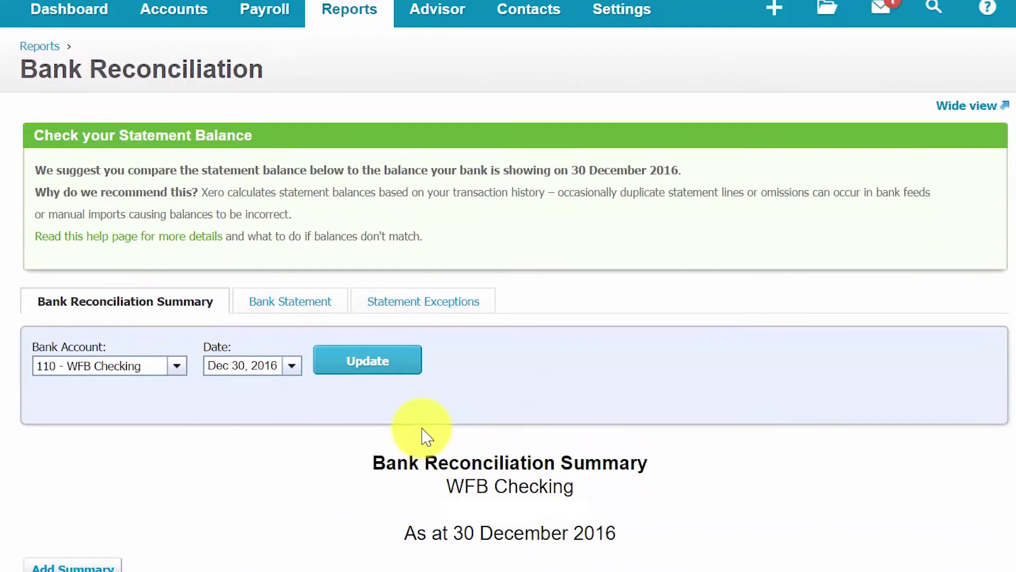
pyautogui.scroll(-5, 419, 431)
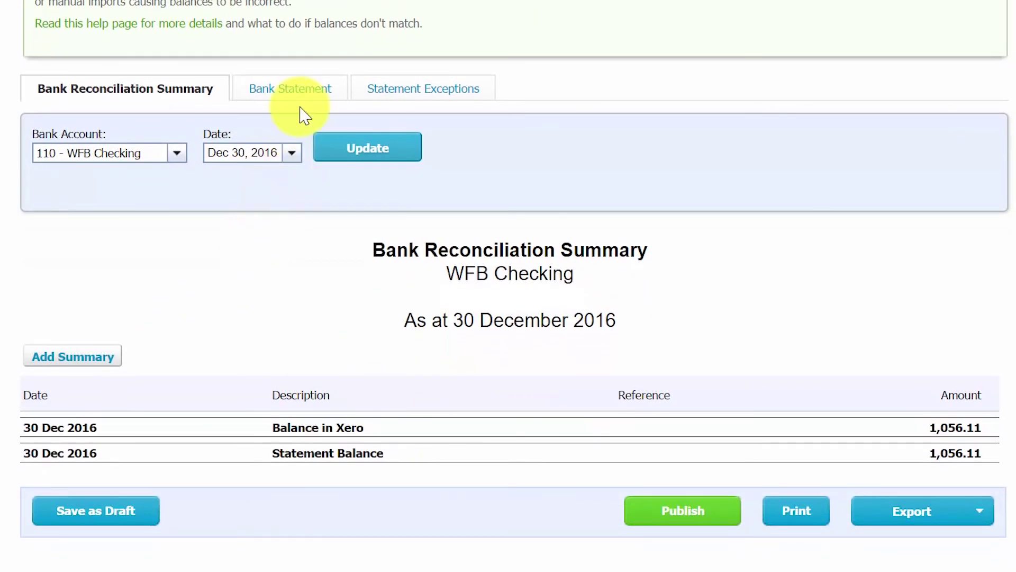
# Open the Bank Statement report for WFB Checking and look through its December 2016 lines down to the closing balance.
pyautogui.click(294, 99)
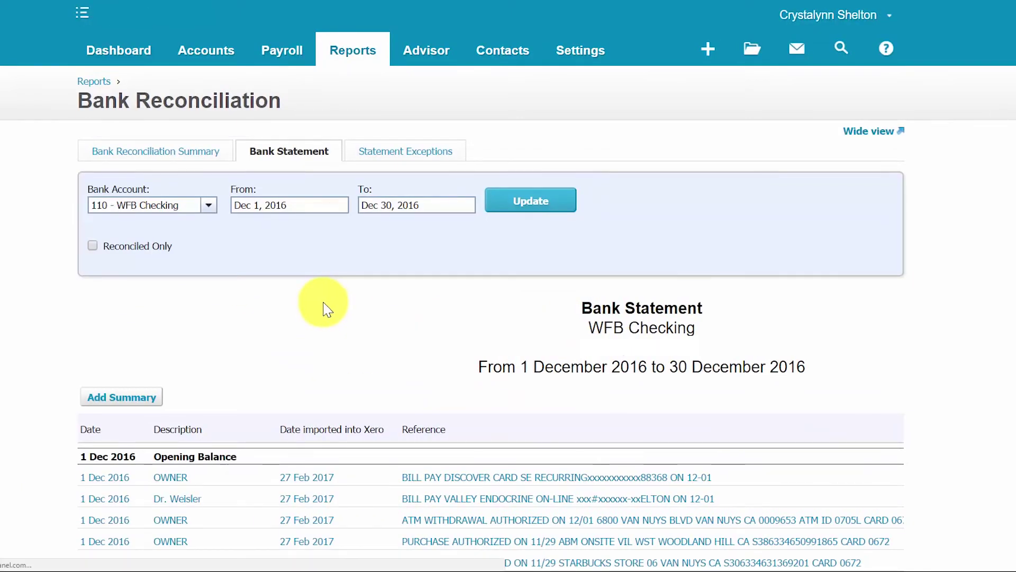
pyautogui.scroll(-2, 325, 310)
pyautogui.scroll(-1, 326, 309)
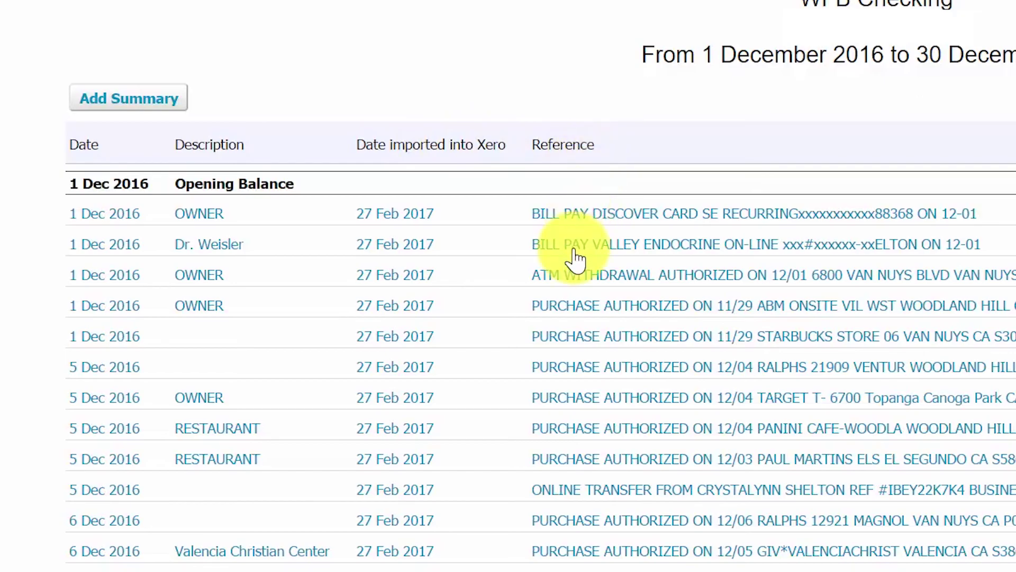
pyautogui.scroll(-10, 537, 375)
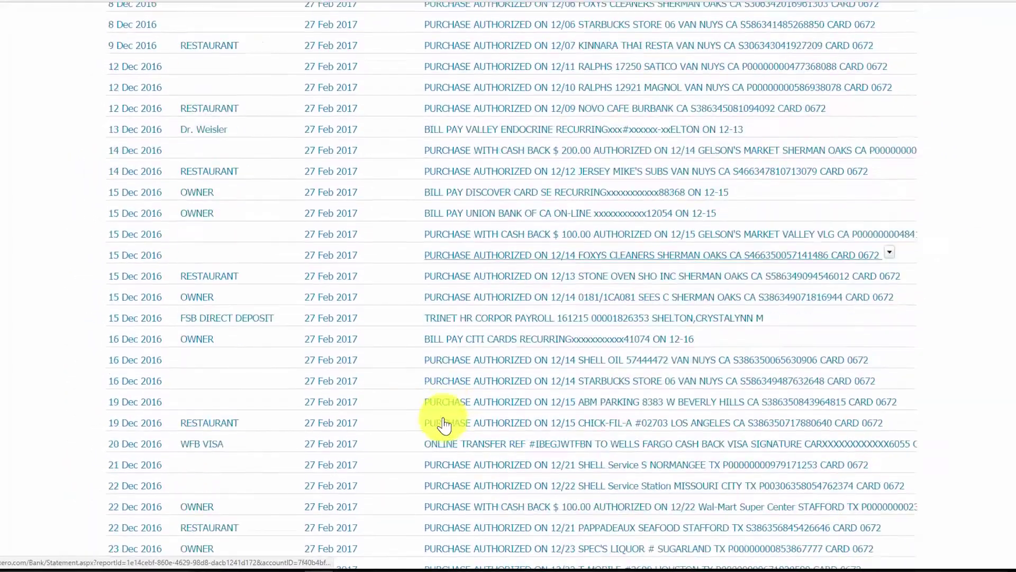
pyautogui.scroll(-10, 445, 430)
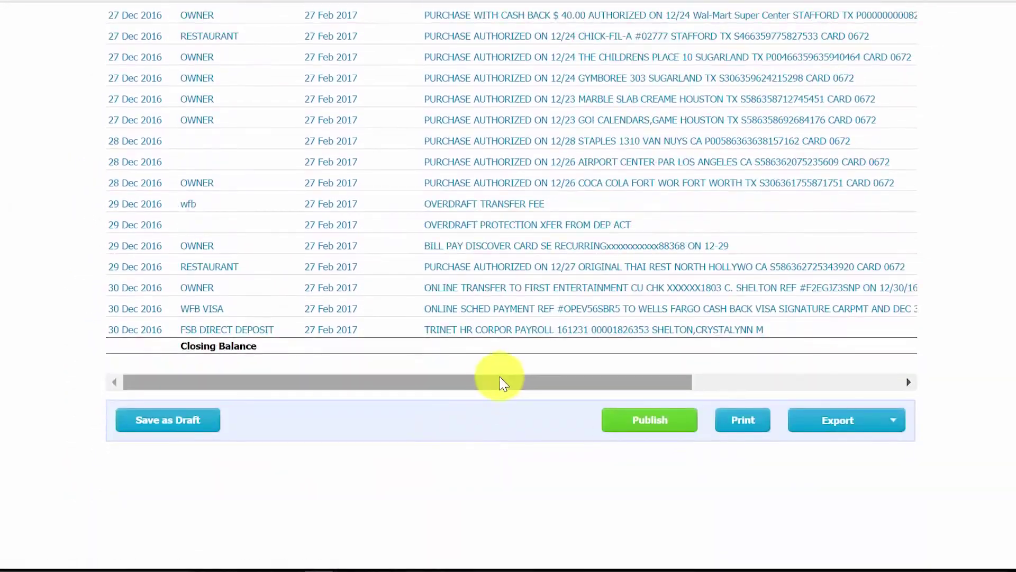
# Review the Reconciled, Source, Amount and Balance columns across the Bank Statement lines.
pyautogui.moveTo(513, 391); pyautogui.dragTo(742, 396)
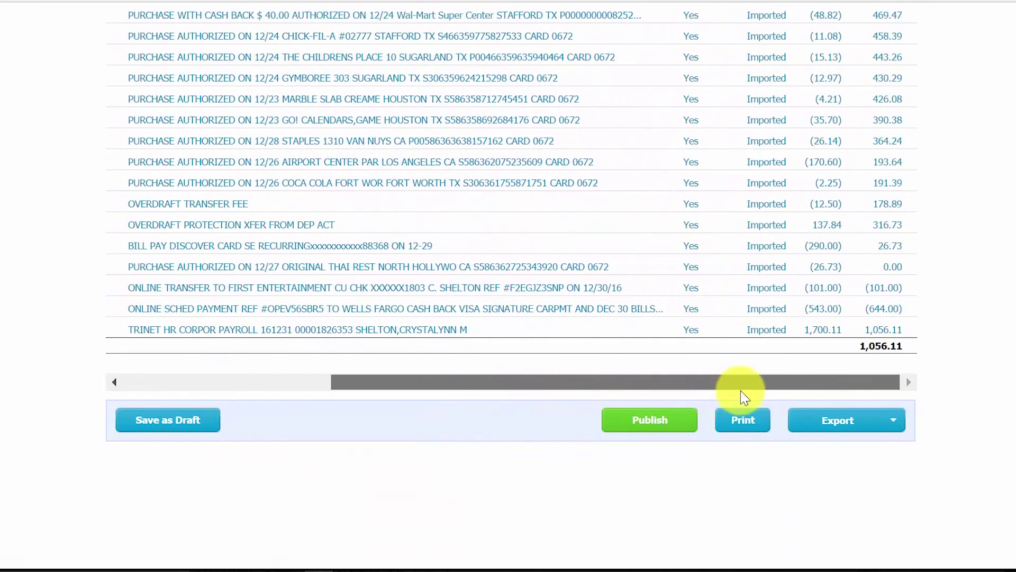
pyautogui.scroll(20, 968, 342)
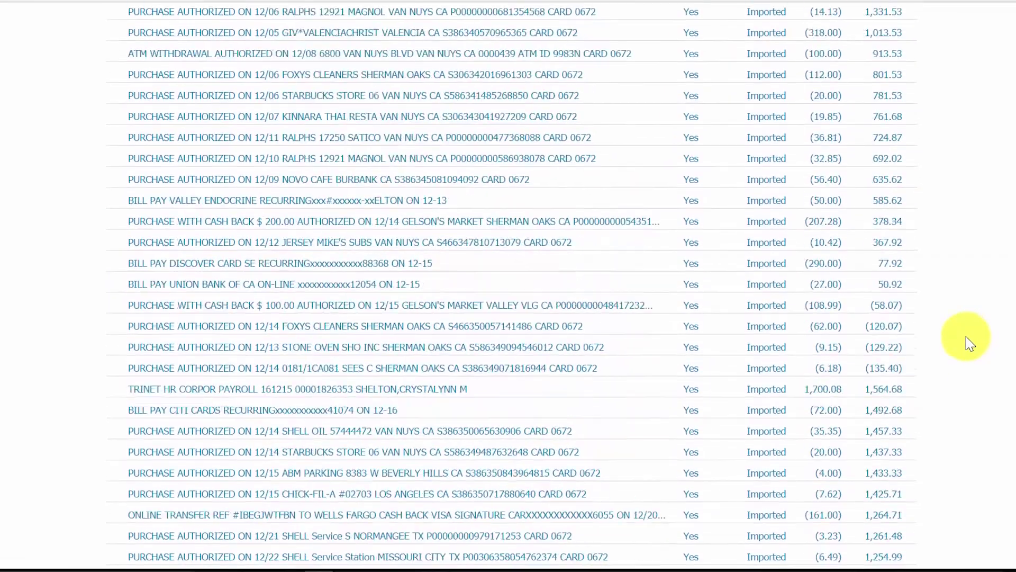
pyautogui.scroll(3, 969, 341)
pyautogui.scroll(-1, 969, 340)
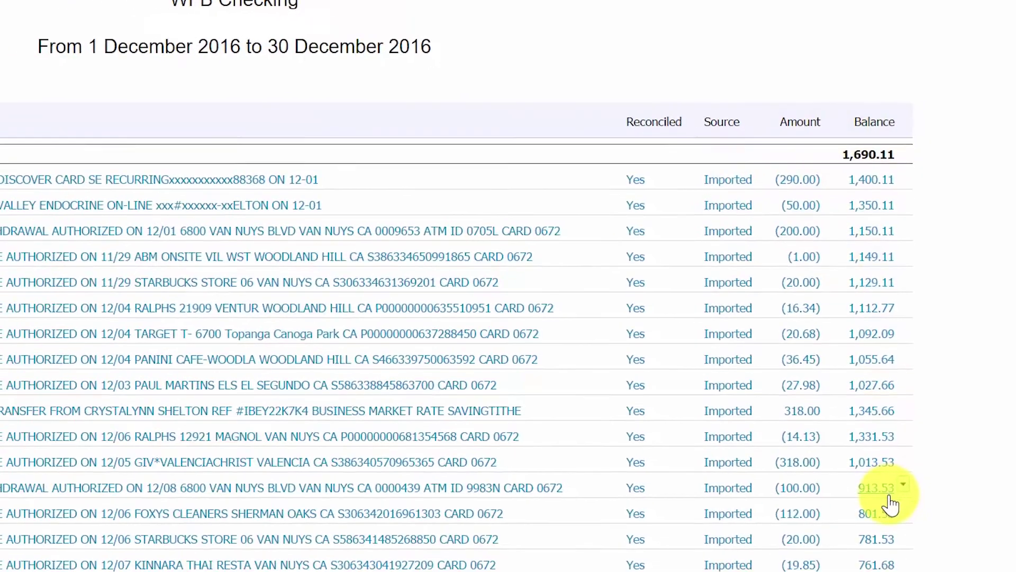
pyautogui.scroll(-7, 891, 505)
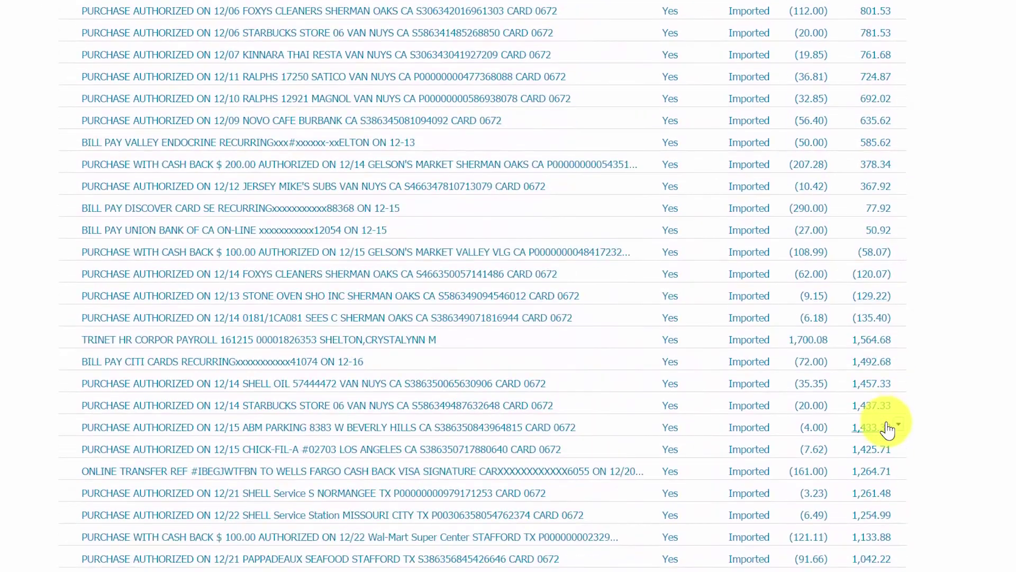
pyautogui.scroll(-3, 887, 427)
pyautogui.scroll(15, 677, 365)
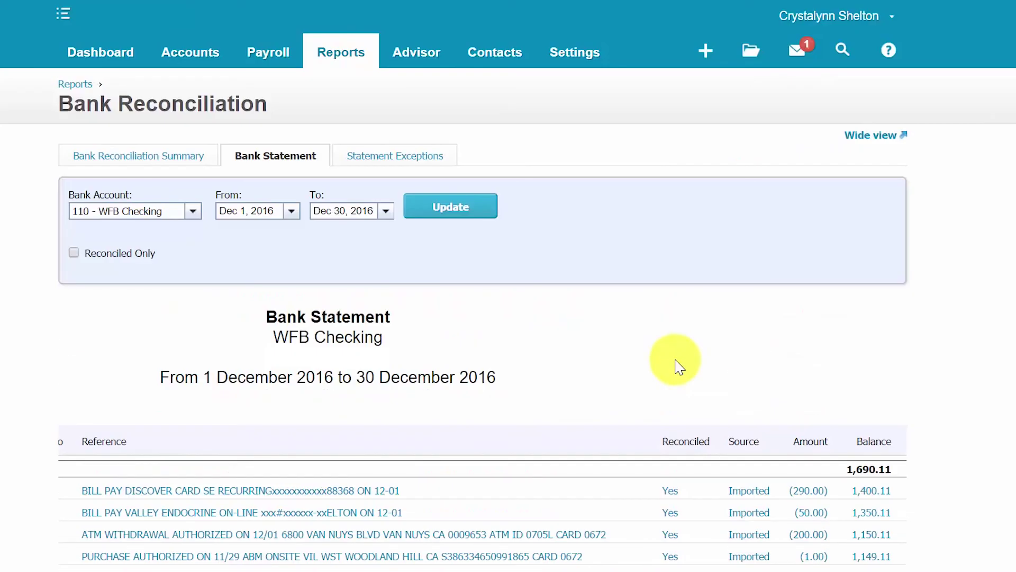
# Check the Statement Exceptions report for WFB Checking for any listed exceptions, and return to the dashboard.
pyautogui.click(377, 160)
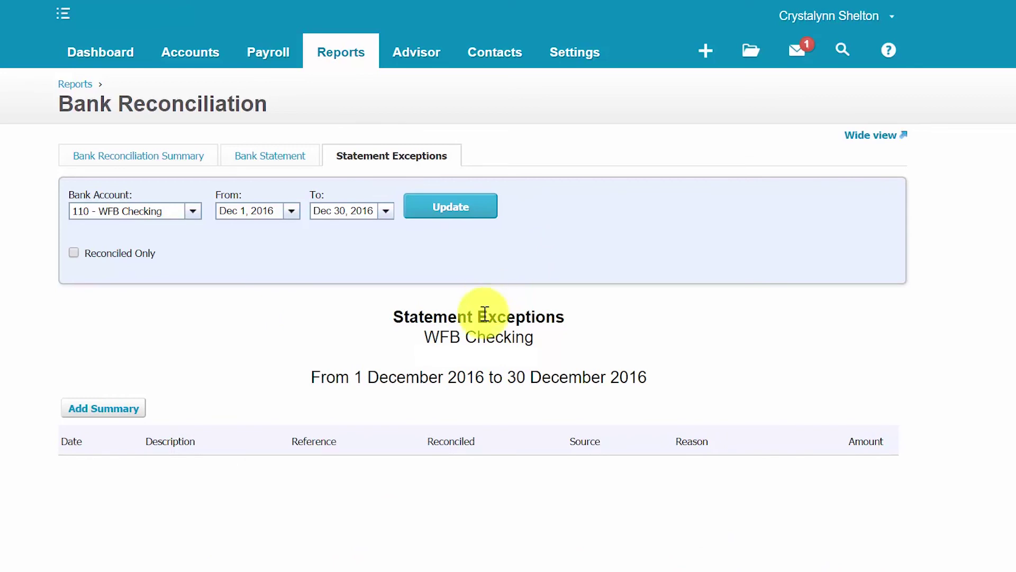
pyautogui.scroll(-2, 455, 397)
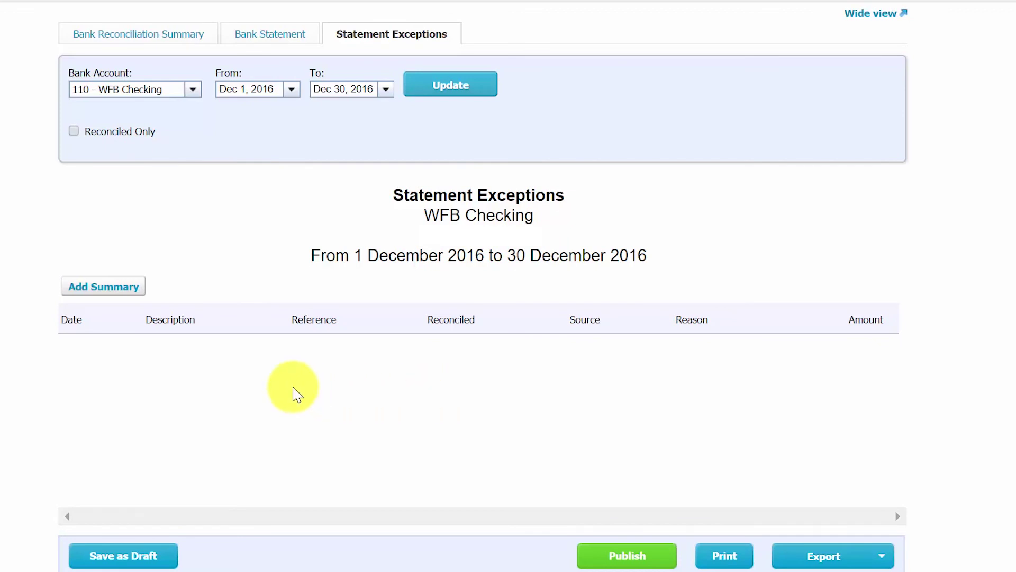
pyautogui.scroll(-1, 288, 389)
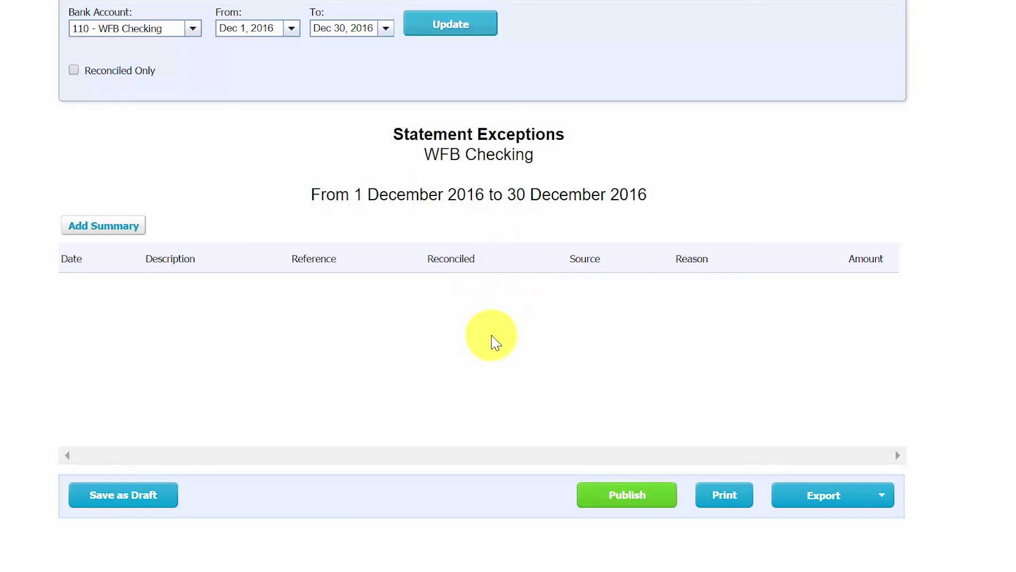
pyautogui.scroll(3, 182, 334)
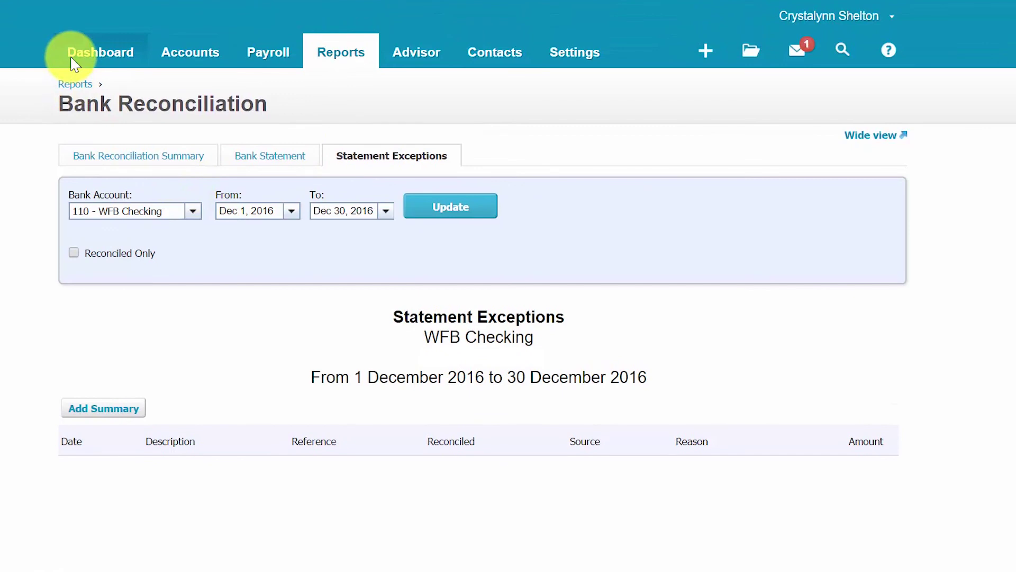
pyautogui.click(74, 63)
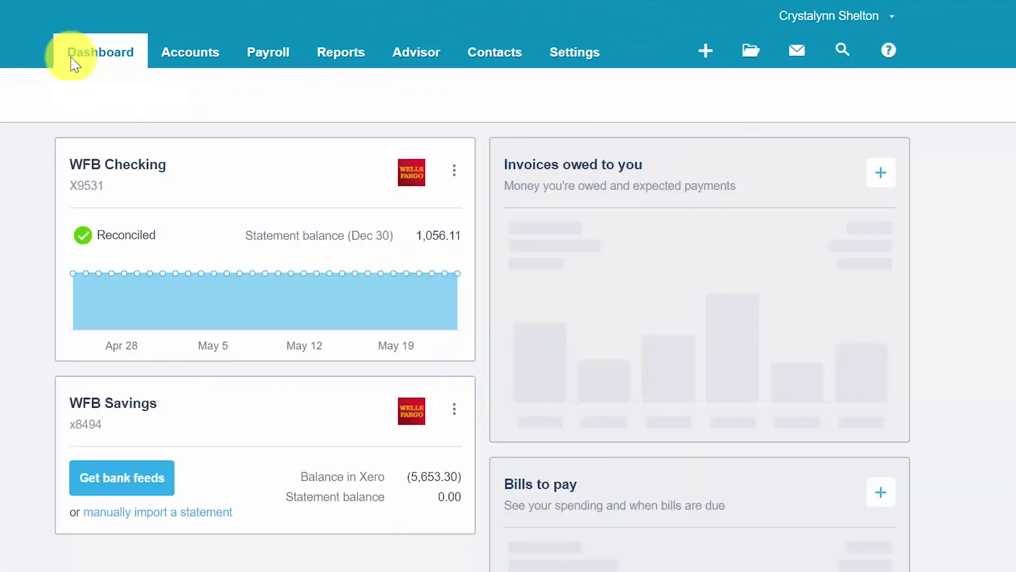